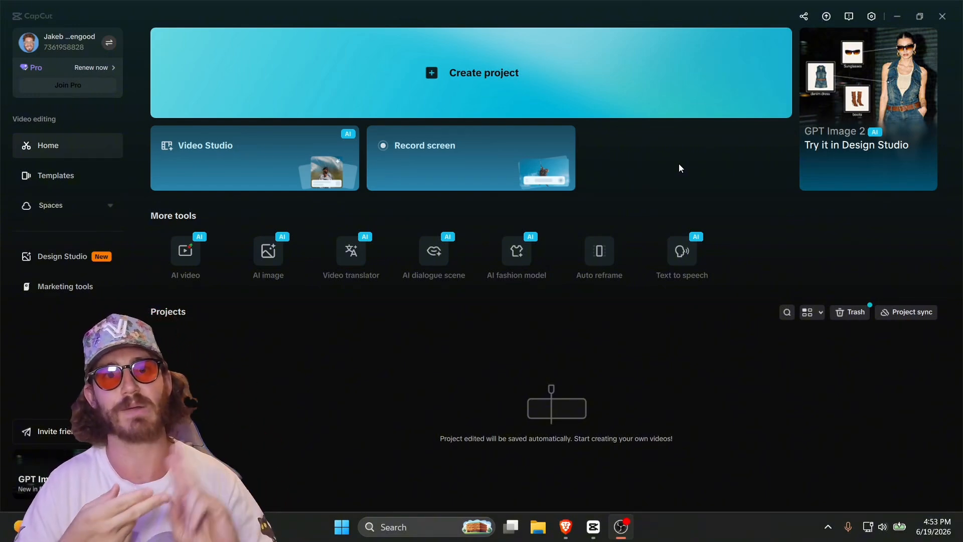
# Step: Switch to Google Drive, view the LGR AIP VIDS folder and reopen its RAW subfolder, leaving the browser minimized
pyautogui.moveTo(302, 0); pyautogui.dragTo(329, 179)
pyautogui.doubleClick(573, 168)
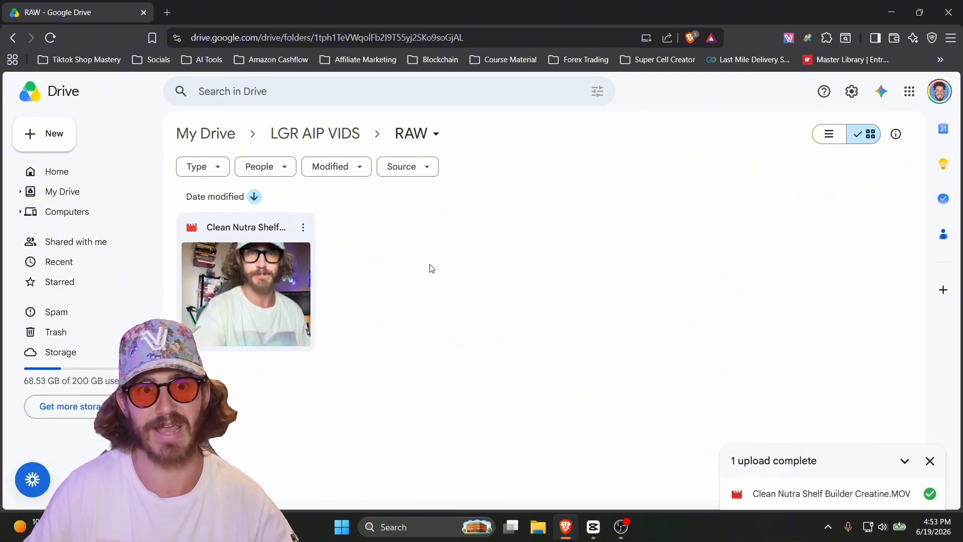
pyautogui.click(276, 128)
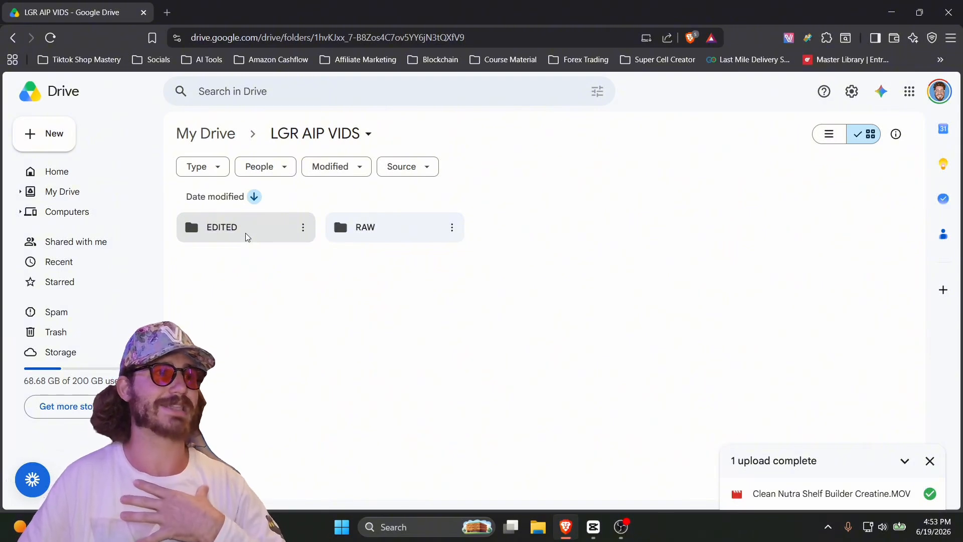
pyautogui.doubleClick(405, 229)
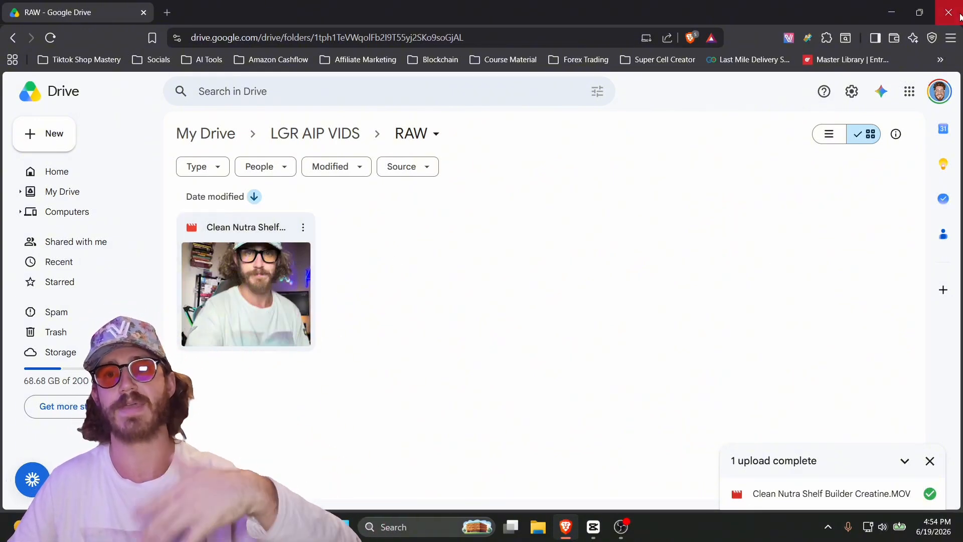
pyautogui.click(889, 13)
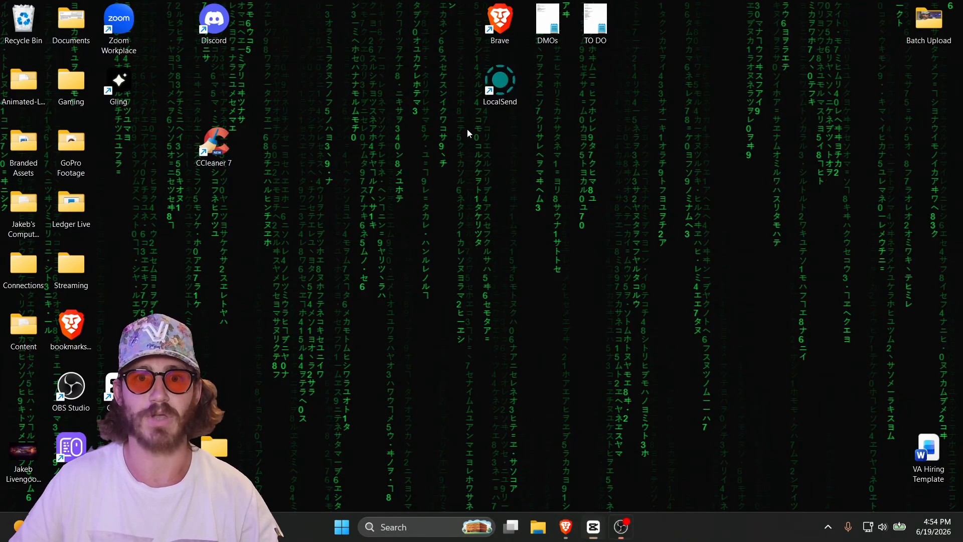
# Step: In a new CapCut project, import the Clean Nutra Shelf Builder Creatine.MOV video and place it on the timeline
pyautogui.click(609, 527)
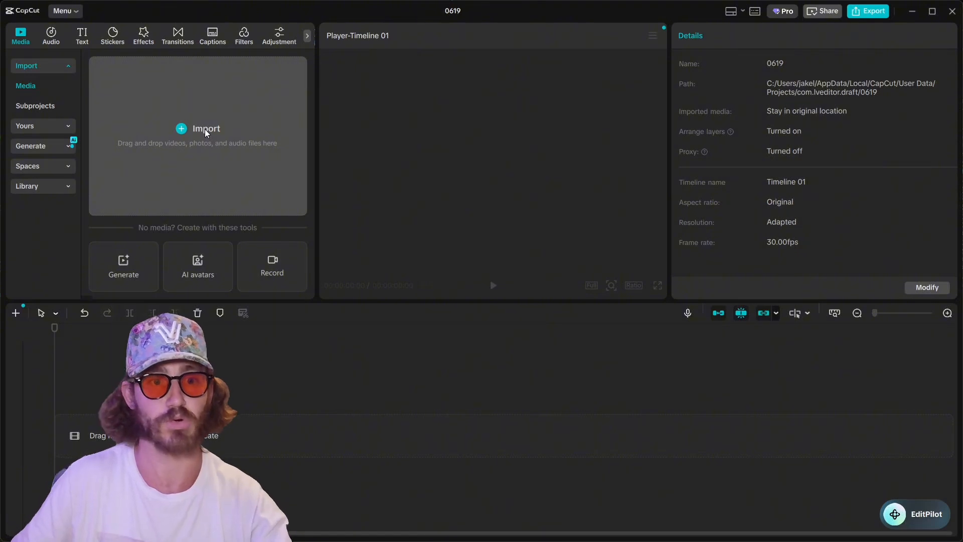
pyautogui.click(204, 128)
pyautogui.click(375, 279)
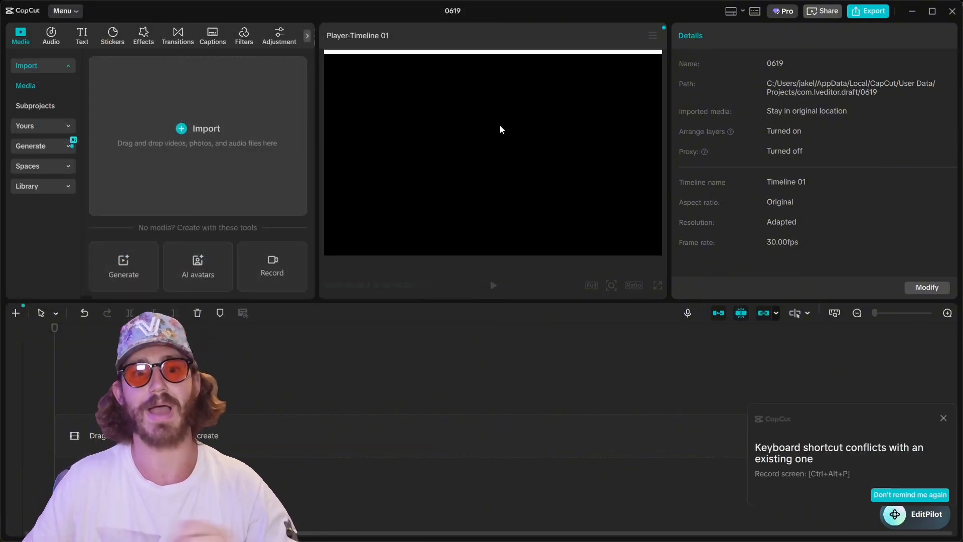
pyautogui.moveTo(123, 128); pyautogui.dragTo(254, 441)
pyautogui.click(489, 316)
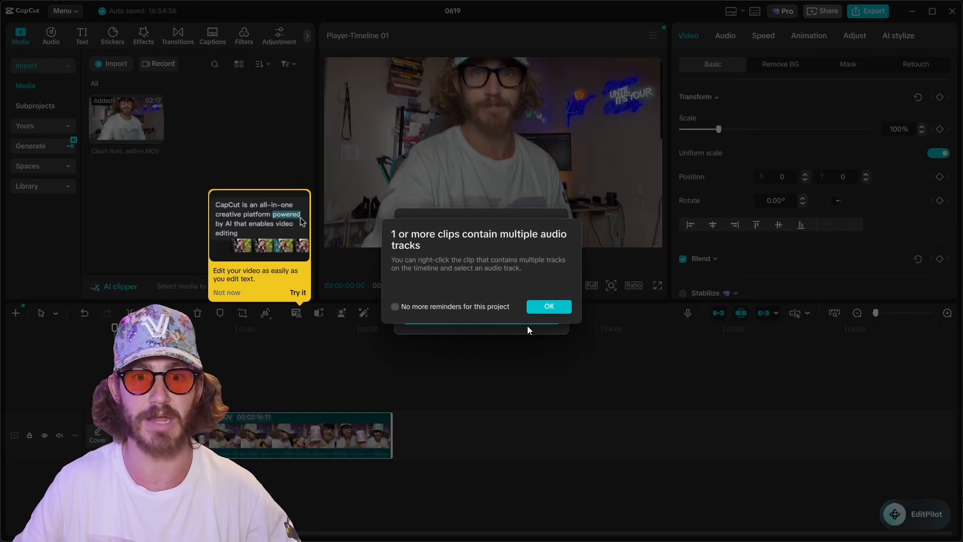
pyautogui.click(548, 306)
# Step: Generate English auto captions with filler-word identification for the whole clip, and remove the marked pauses from the video
pyautogui.click(172, 329)
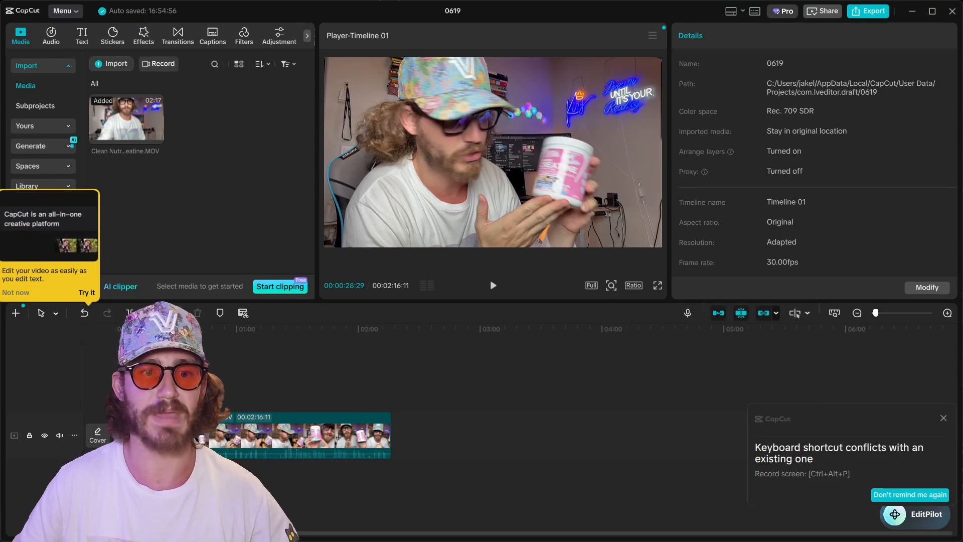
pyautogui.click(104, 338)
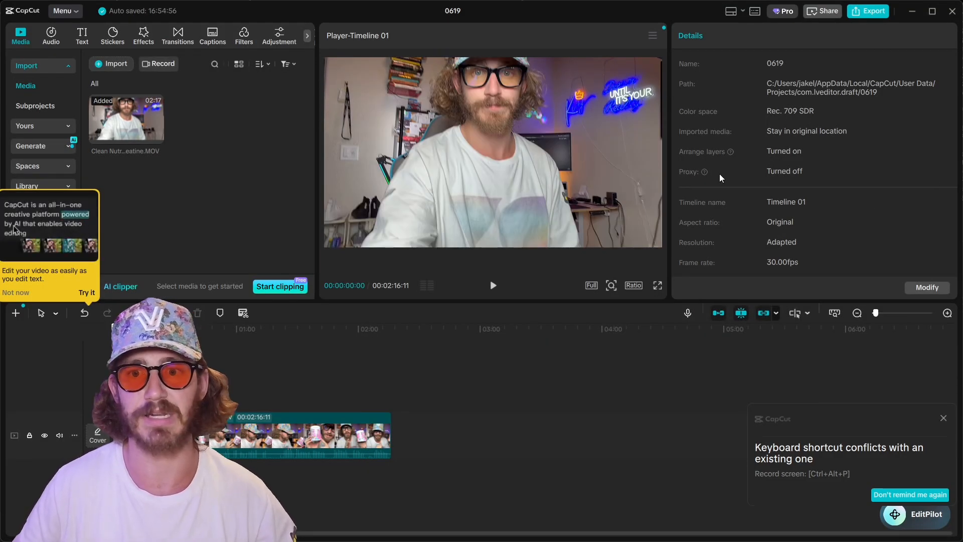
pyautogui.click(210, 36)
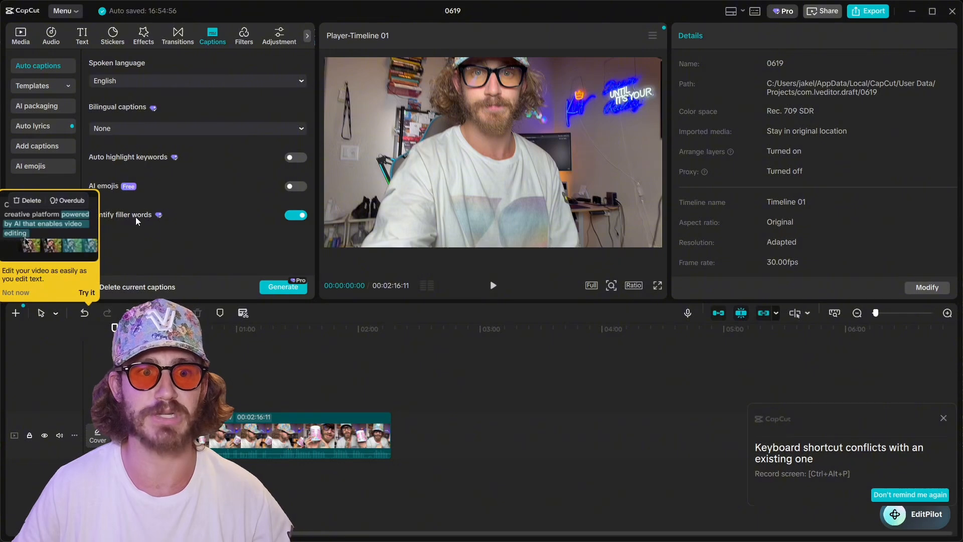
pyautogui.click(280, 290)
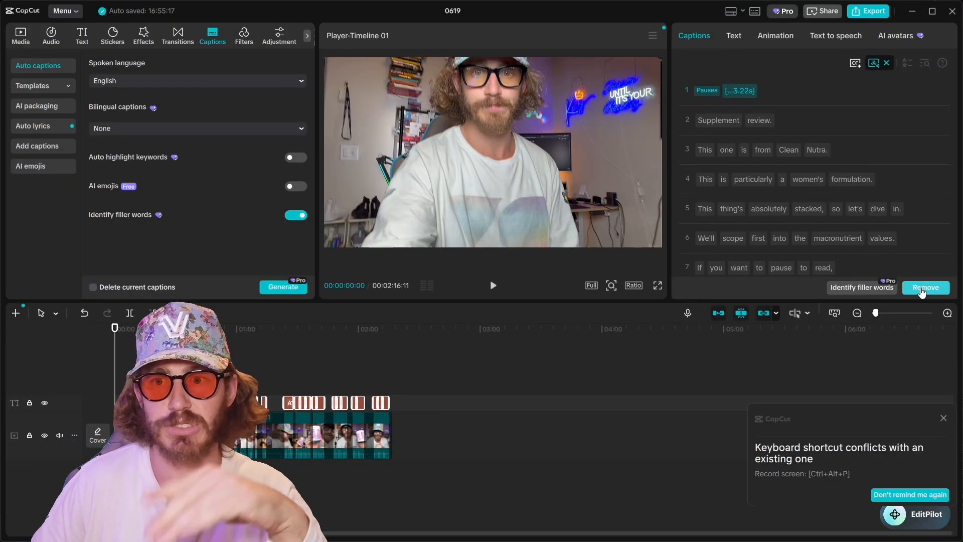
pyautogui.click(922, 290)
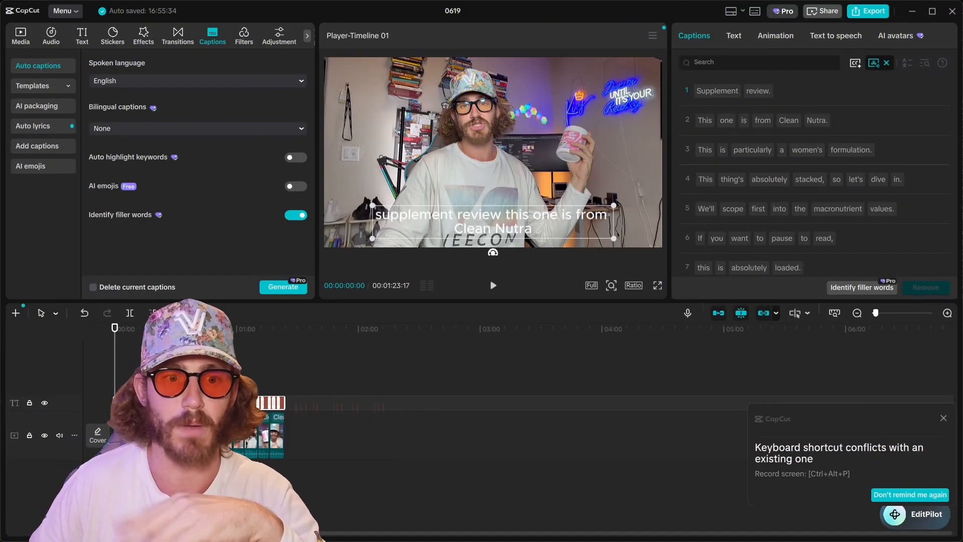
# Step: Play the trimmed timeline from the start through the maca extract section to check the cuts for mistakes
pyautogui.scroll(5, 296, 374)
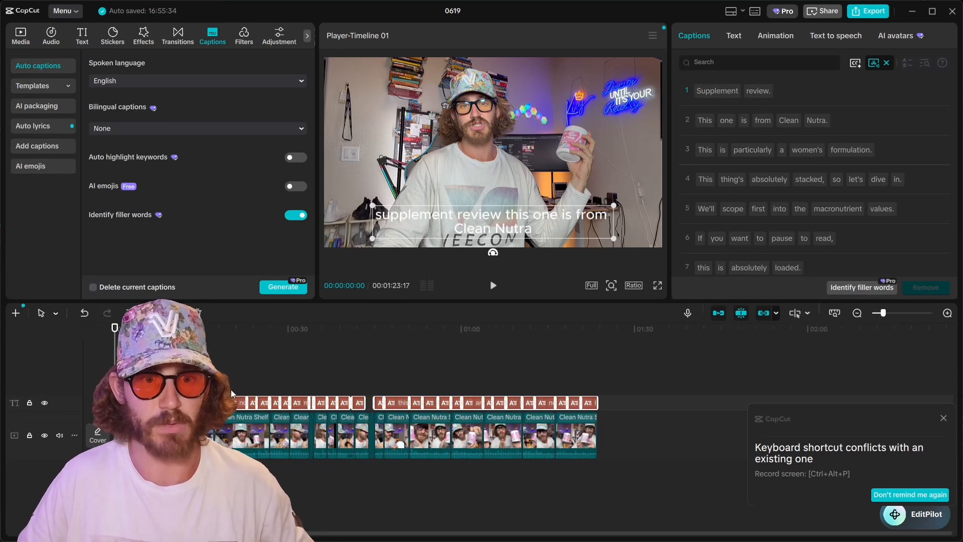
pyautogui.scroll(2, 296, 374)
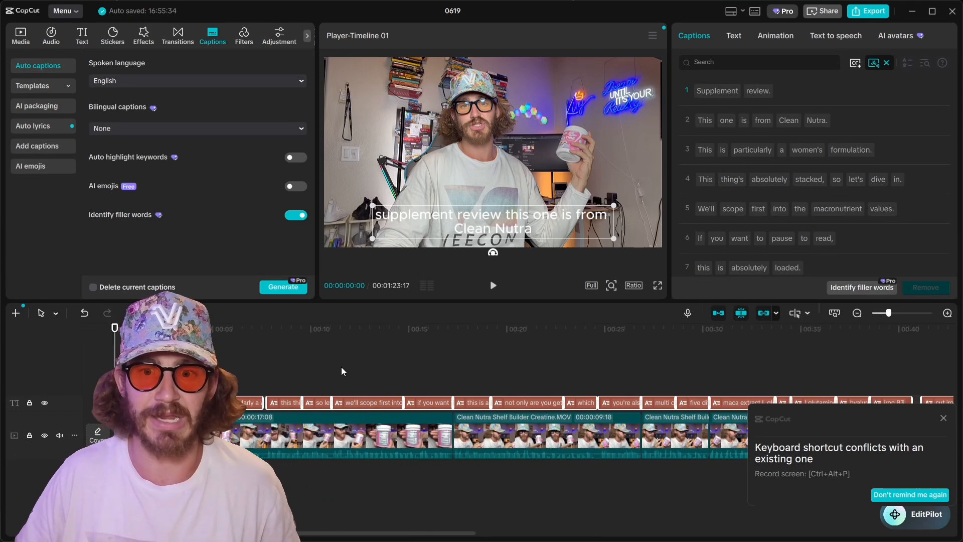
pyautogui.click(942, 419)
pyautogui.scroll(2, 296, 374)
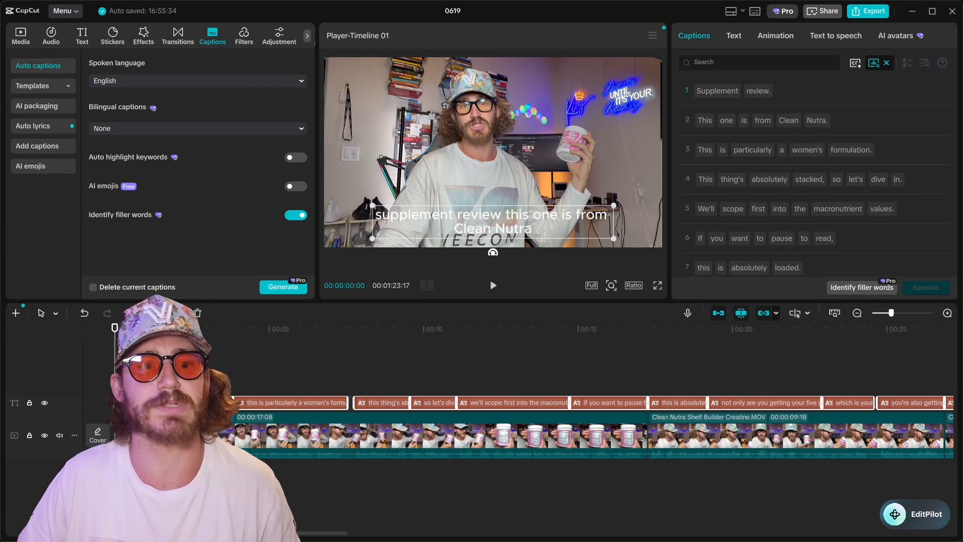
pyautogui.scroll(1, 296, 374)
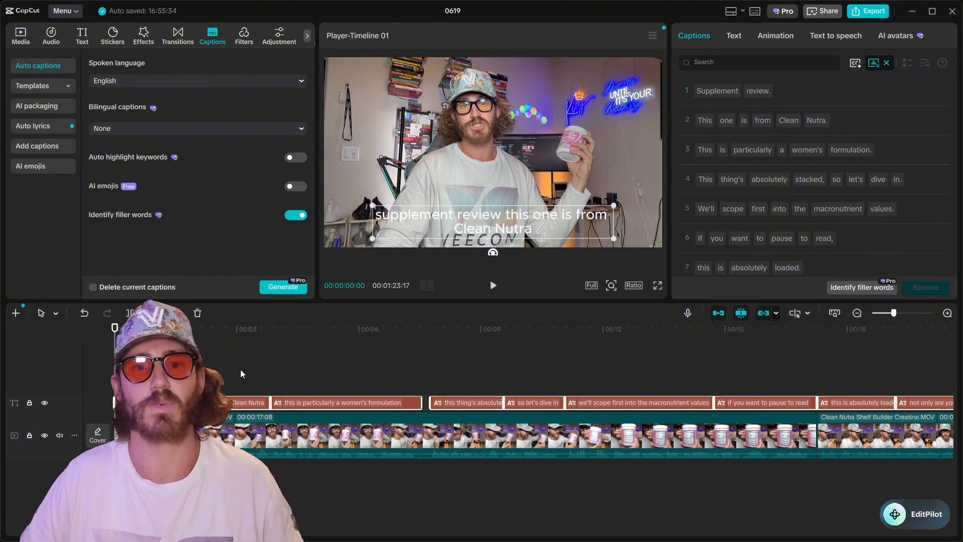
pyautogui.click(297, 366)
pyautogui.press('space')
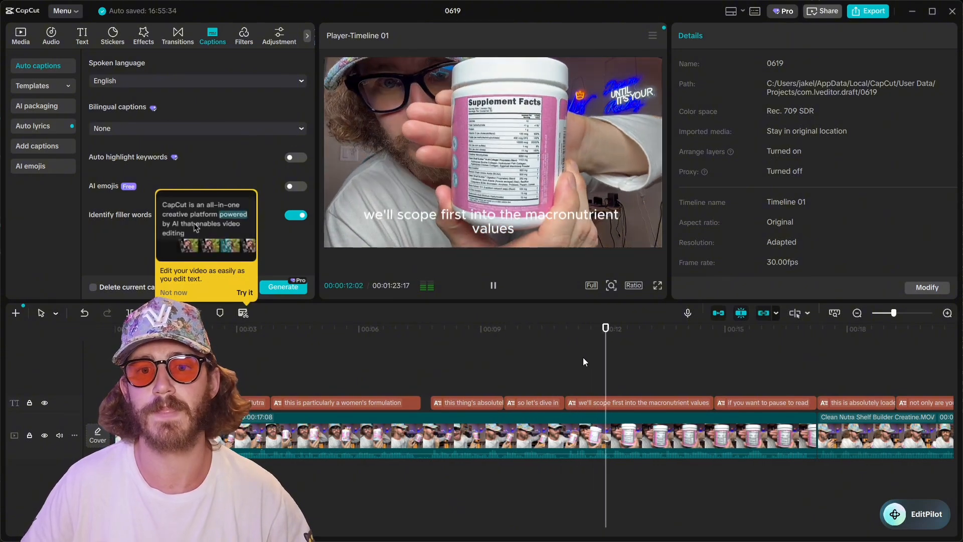
pyautogui.scroll(-2, 597, 359)
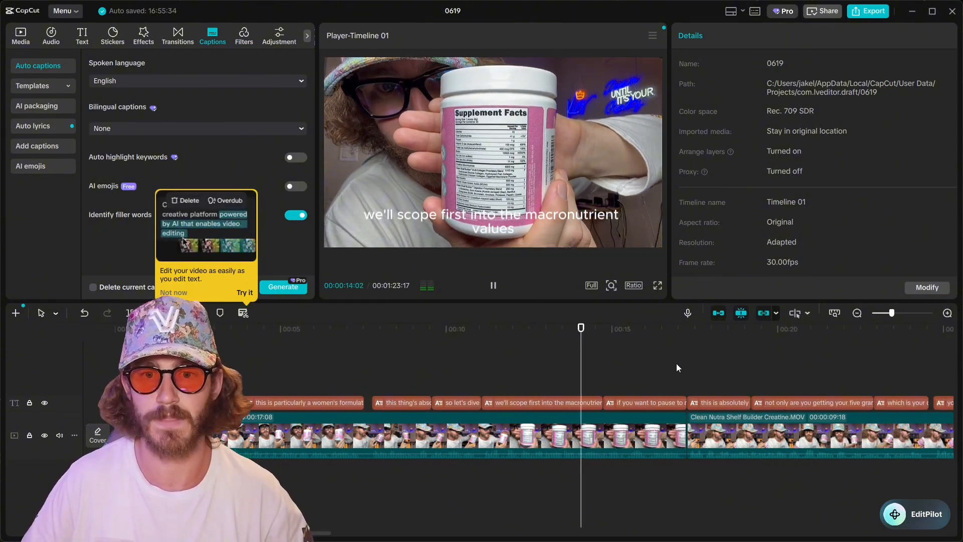
pyautogui.scroll(3, 710, 360)
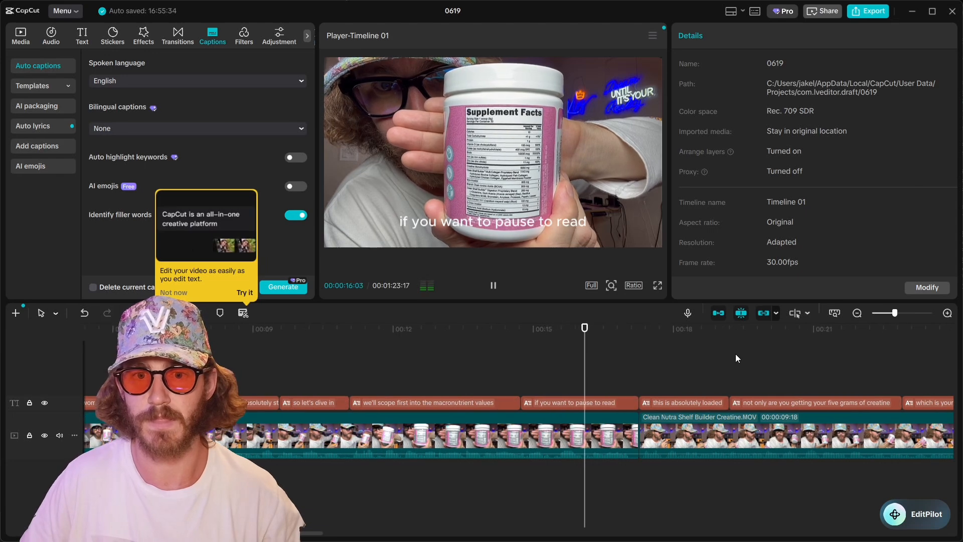
pyautogui.scroll(-4, 724, 354)
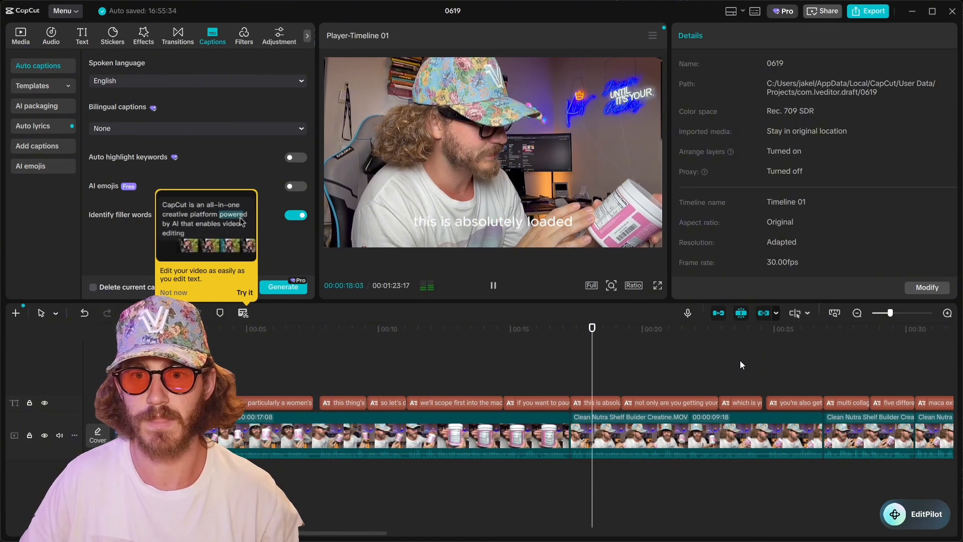
pyautogui.scroll(-2, 594, 359)
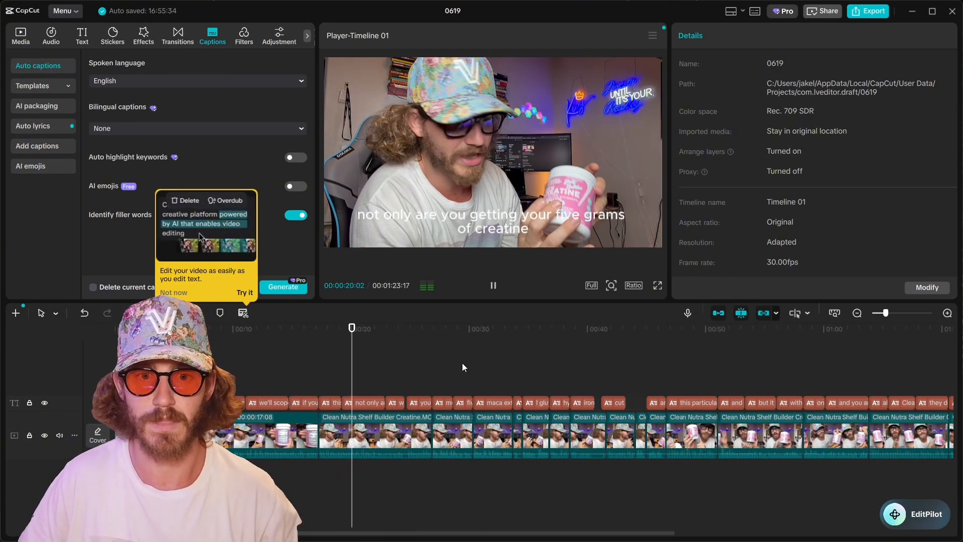
pyautogui.scroll(3, 556, 363)
pyautogui.scroll(2, 577, 361)
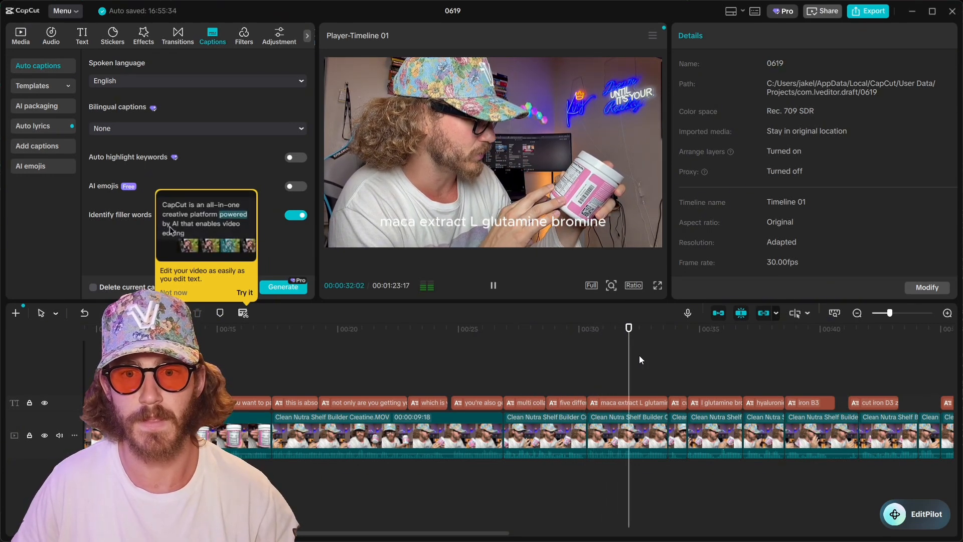
pyautogui.press('space')
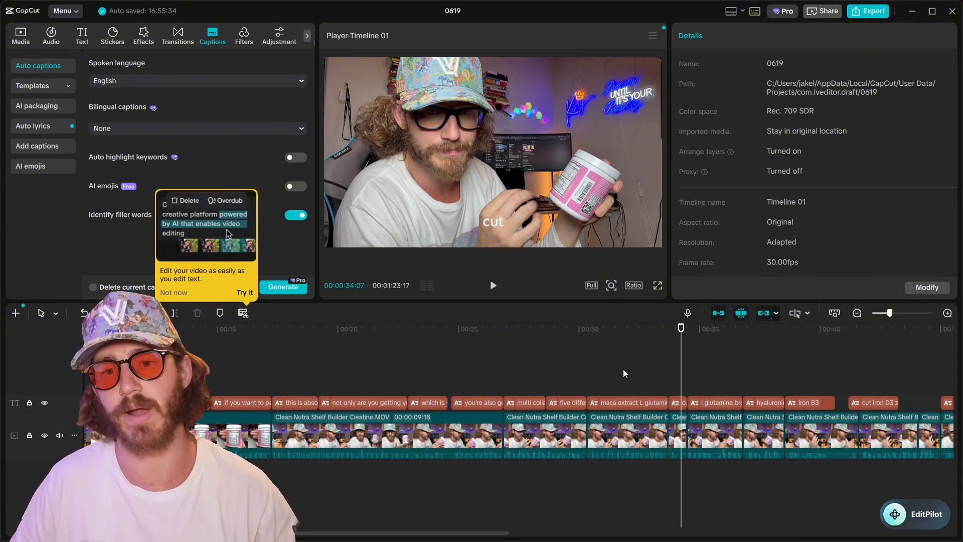
pyautogui.press('space')
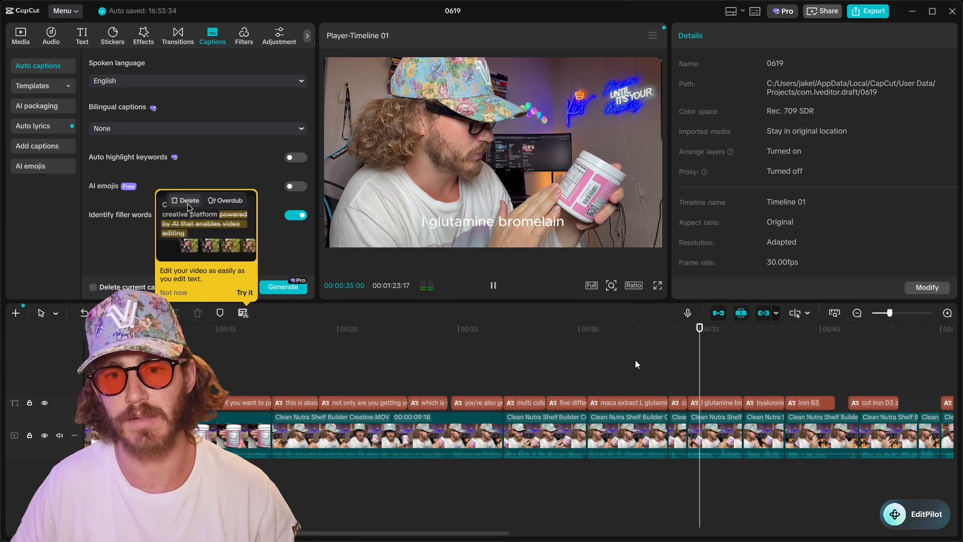
# Step: Split the maca extract clip at 00:00:31:15 and delete the part after the split
pyautogui.click(708, 329)
pyautogui.click(601, 329)
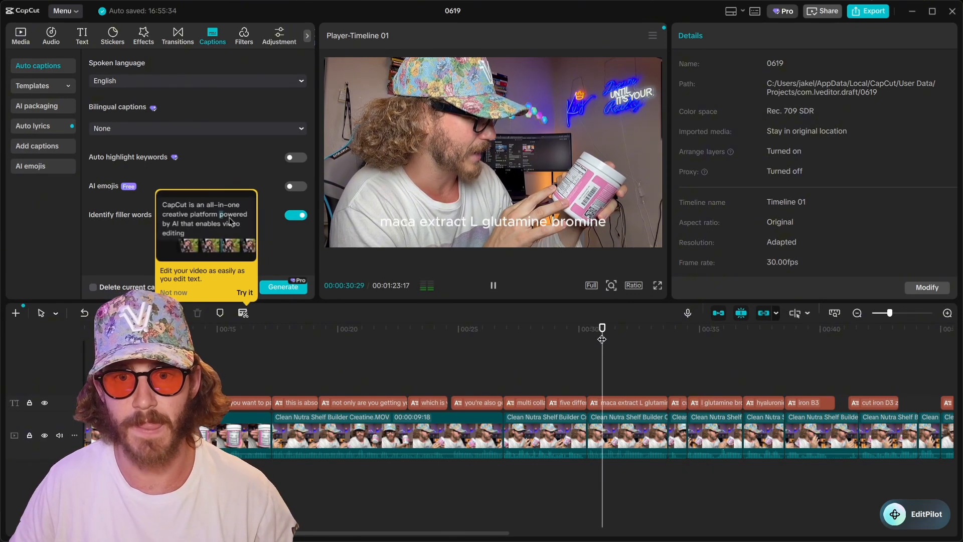
pyautogui.press('space')
pyautogui.click(597, 357)
pyautogui.press('space')
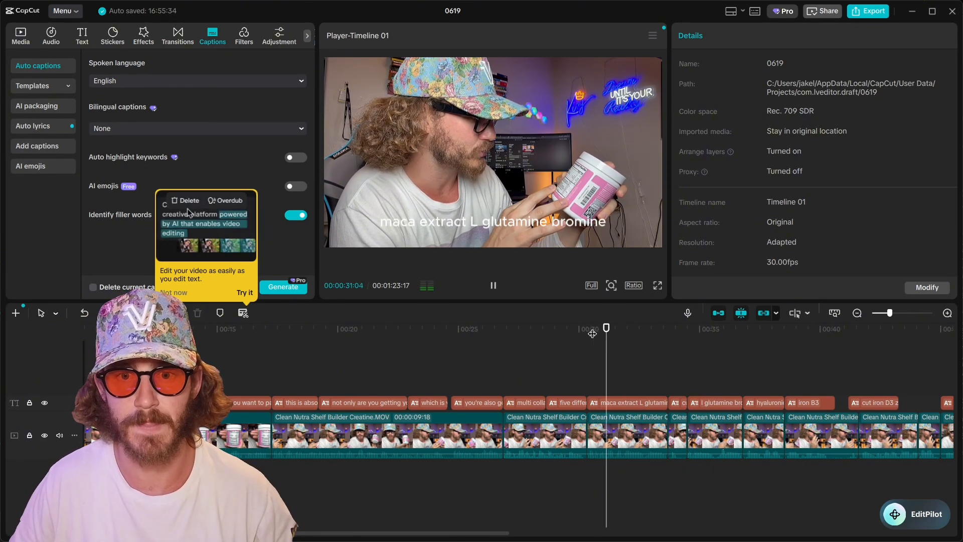
pyautogui.press('space')
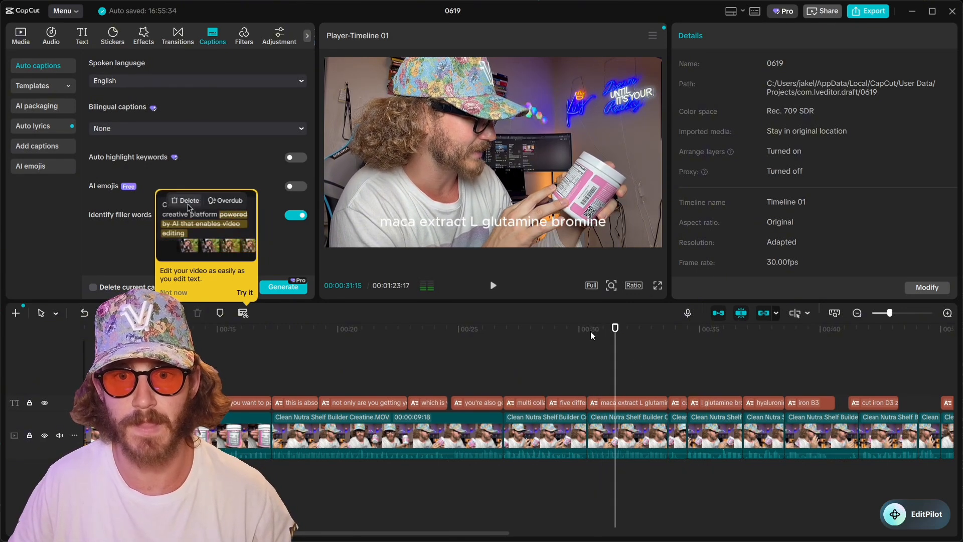
pyautogui.click(640, 429)
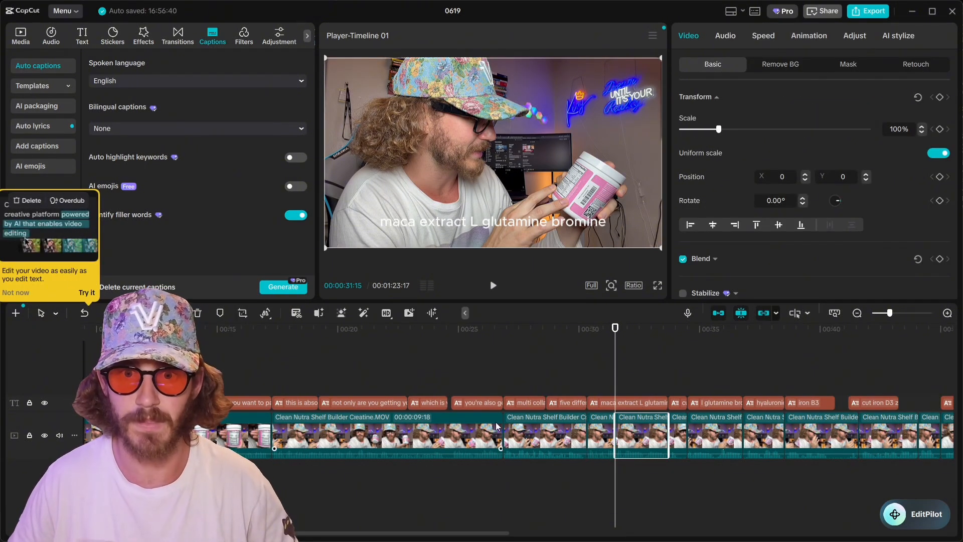
pyautogui.press('Delete')
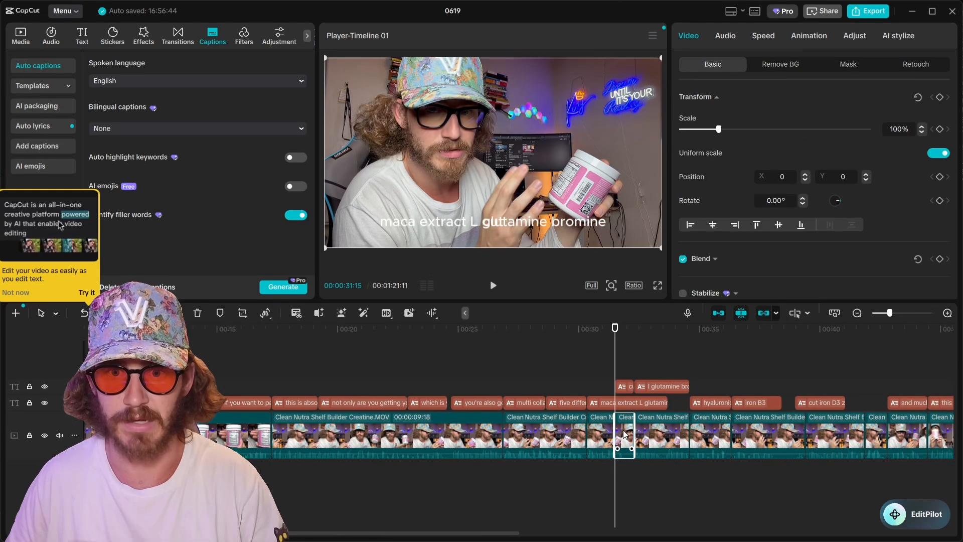
# Step: Delete the short clip where "cut" is spoken, directly after the maca extract take
pyautogui.press('space')
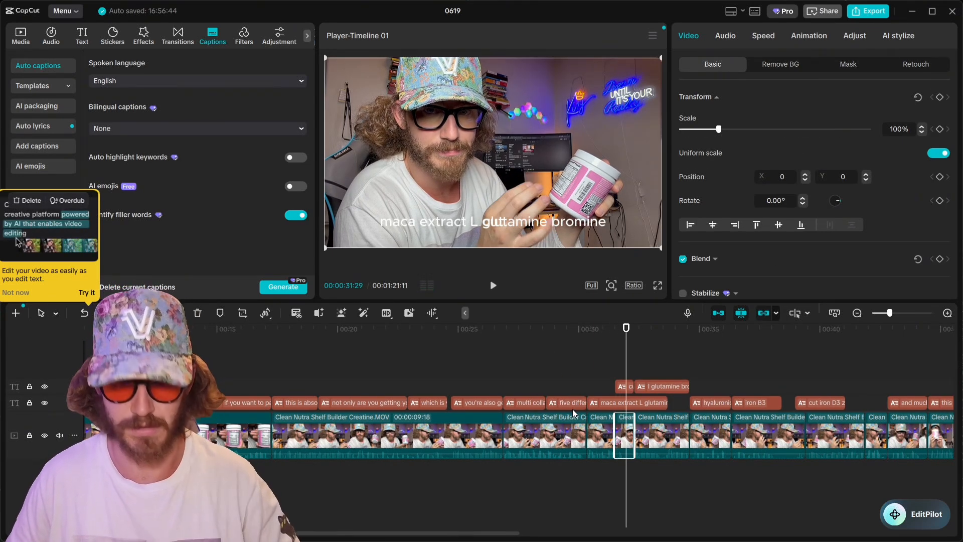
pyautogui.press('Delete')
pyautogui.press('space')
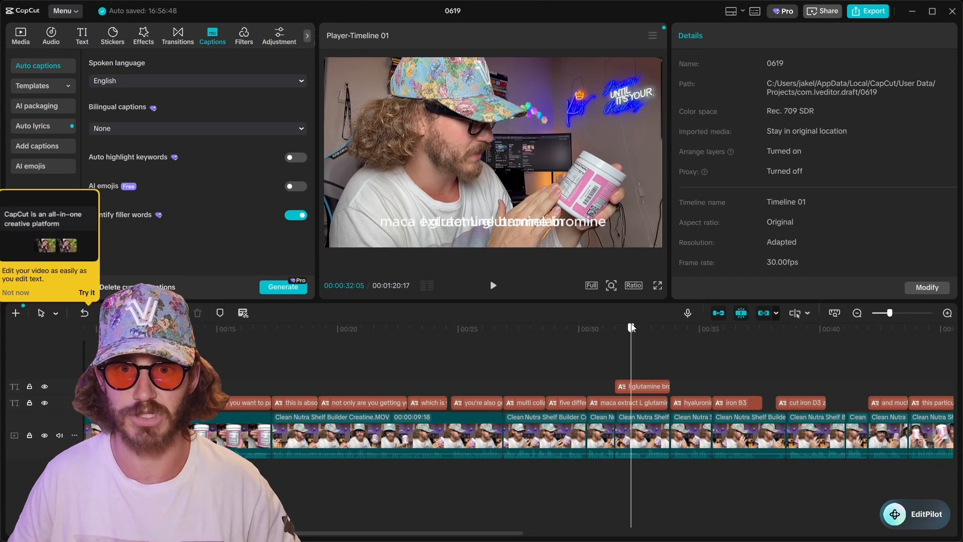
# Step: Delete the mistaken iron B3 take and its captions, directly after the hyaluronic acid clip
pyautogui.click(580, 340)
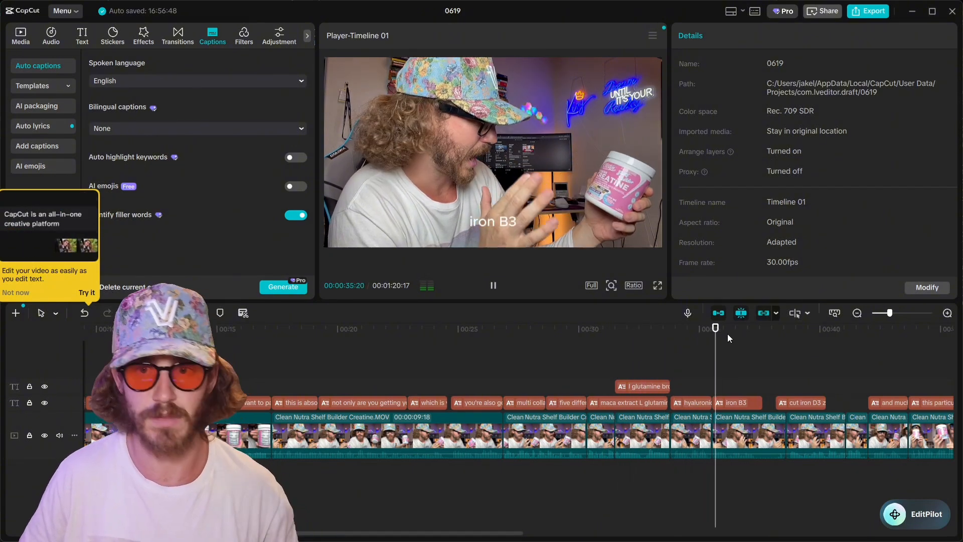
pyautogui.keyDown('ctrl'); pyautogui.scroll(-5, 673, 371); pyautogui.keyUp('ctrl')
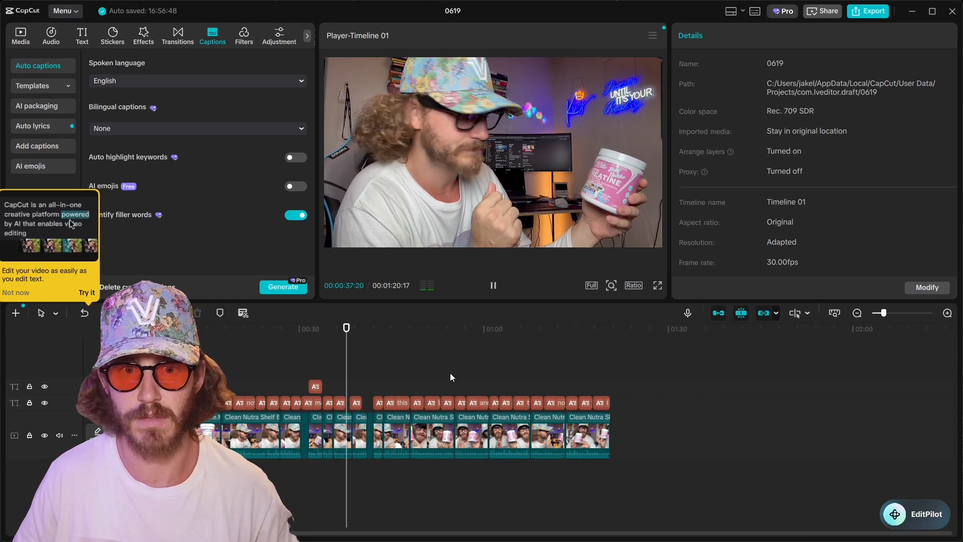
pyautogui.press('space')
pyautogui.moveTo(390, 341); pyautogui.dragTo(380, 343)
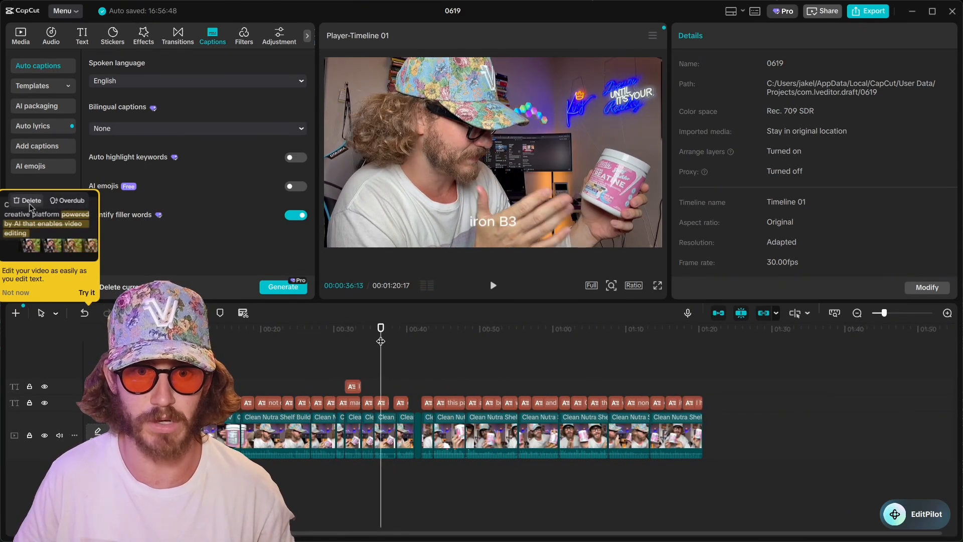
pyautogui.keyDown('ctrl'); pyautogui.scroll(4, 453, 351); pyautogui.keyUp('ctrl')
pyautogui.press('space')
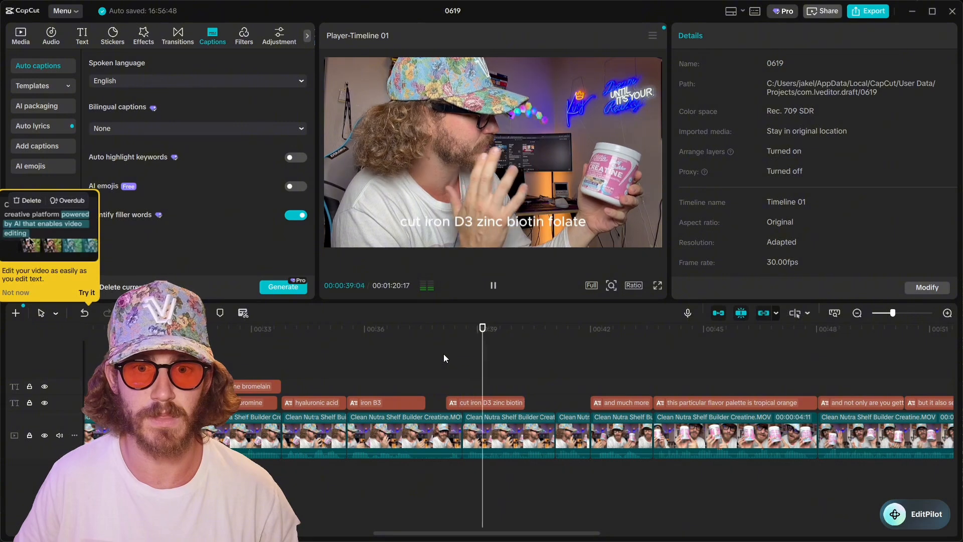
pyautogui.click(365, 332)
pyautogui.press('Delete')
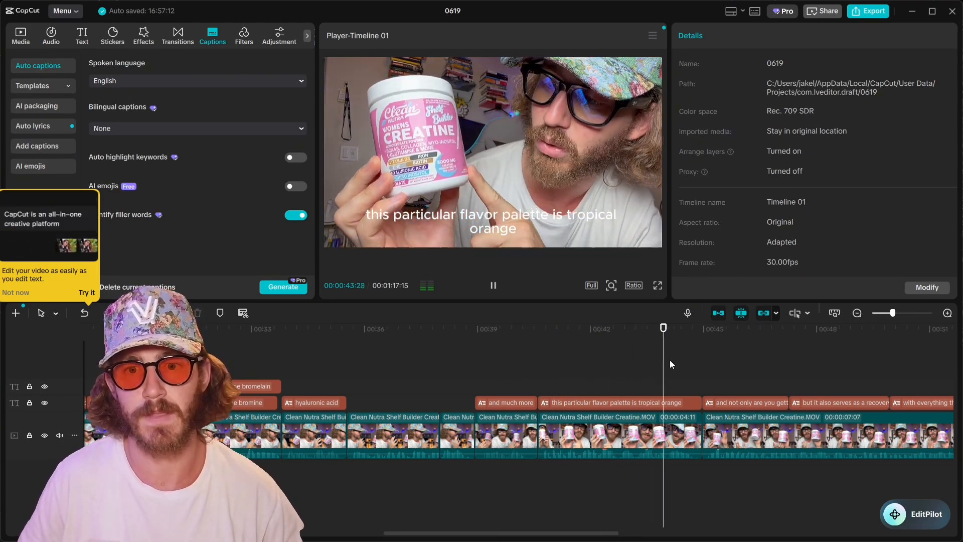
# Step: Play the rest of the timeline through to the end to check the remaining cuts for mistakes
pyautogui.scroll(-2, 764, 368)
pyautogui.scroll(-3, 742, 367)
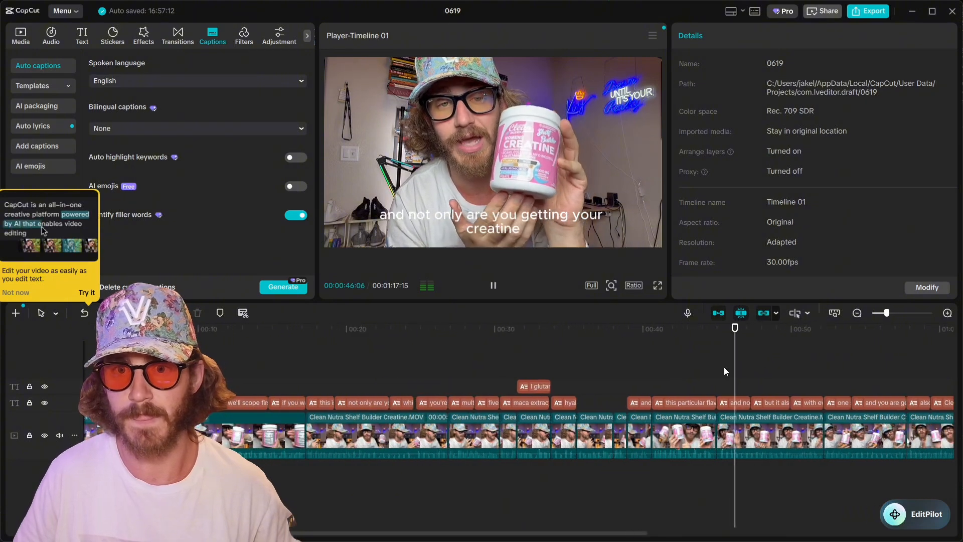
pyautogui.scroll(3, 582, 363)
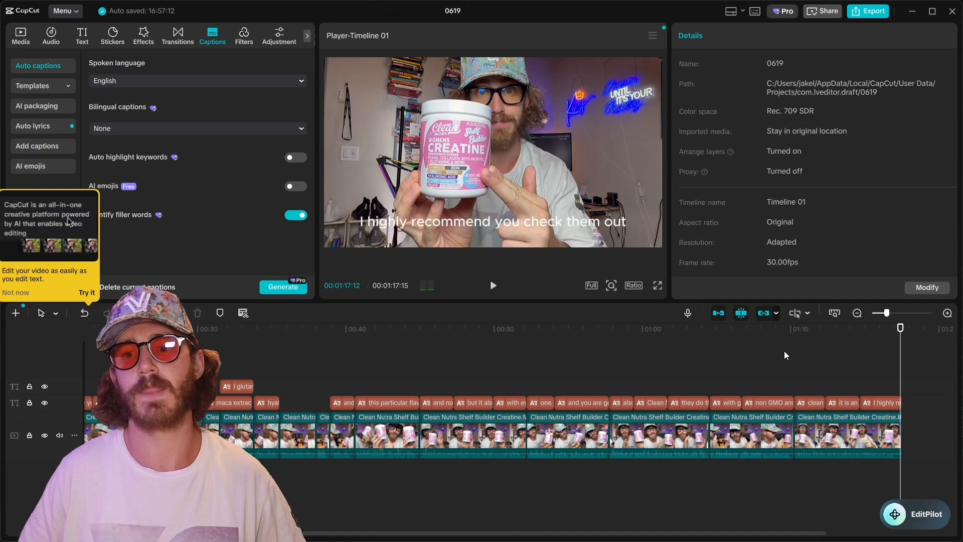
# Step: Delete all auto-generated captions from the timeline, leaving only the video track
pyautogui.press('space')
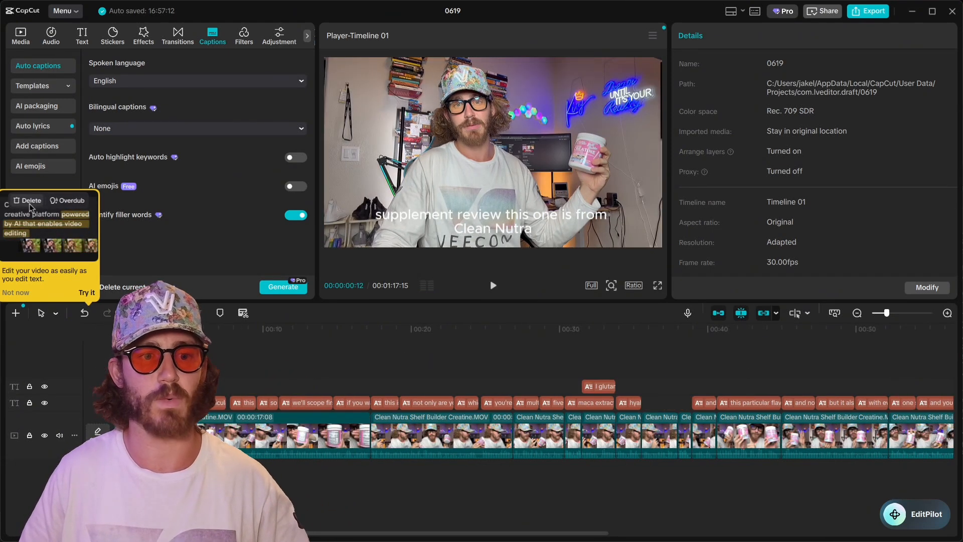
pyautogui.moveTo(265, 409); pyautogui.dragTo(736, 379)
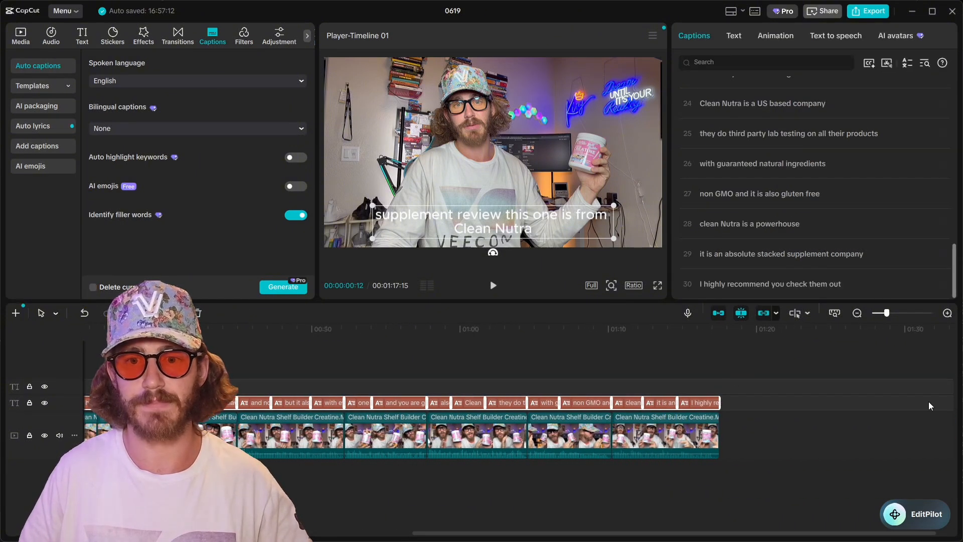
pyautogui.press('Delete')
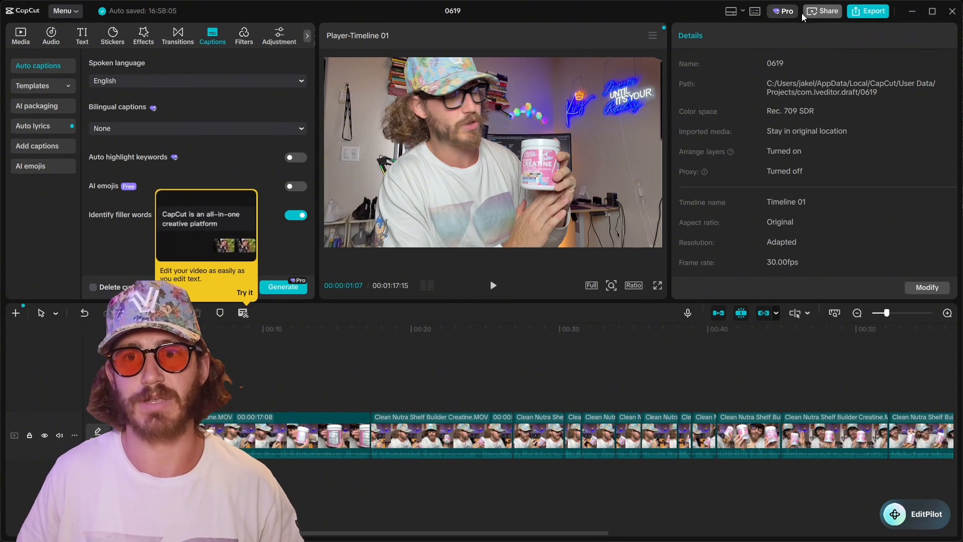
# Step: Start exporting the video and name the file "Clean Nutra Shelf Builder Creatine"
pyautogui.click(868, 11)
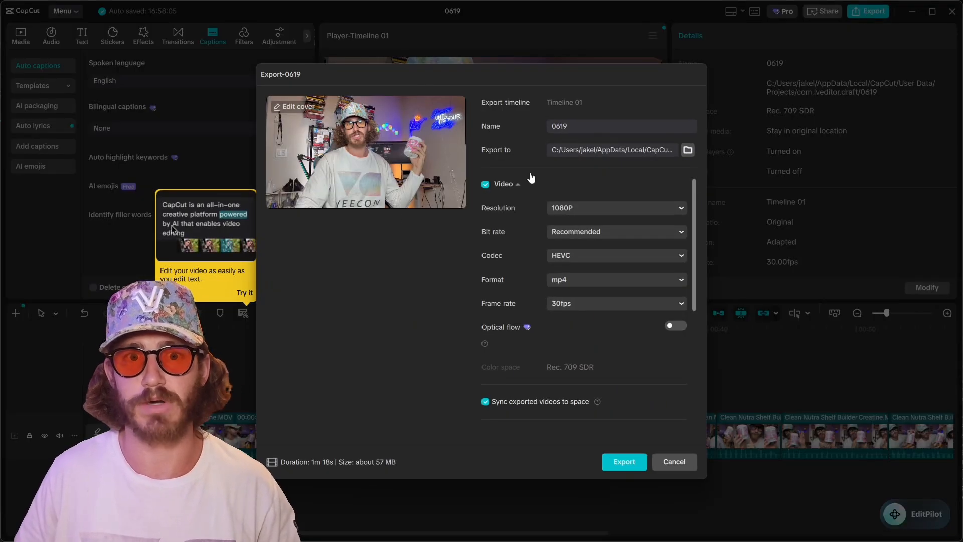
pyautogui.click(581, 127)
pyautogui.write('Cler')
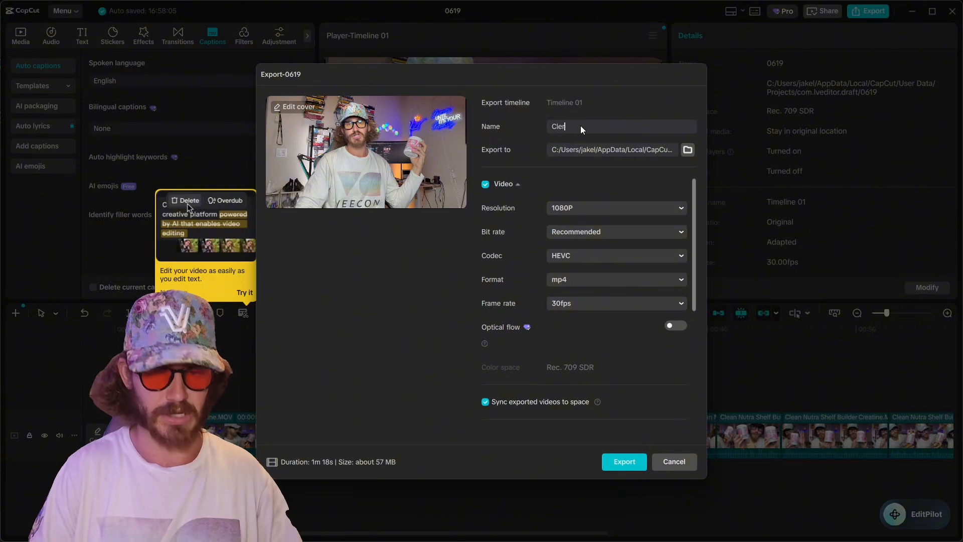
pyautogui.write('an N')
pyautogui.press('BackSpace')
pyautogui.press('BackSpace')
pyautogui.press('BackSpace')
pyautogui.press('BackSpace')
pyautogui.press('BackSpace')
pyautogui.write('an Nutra S')
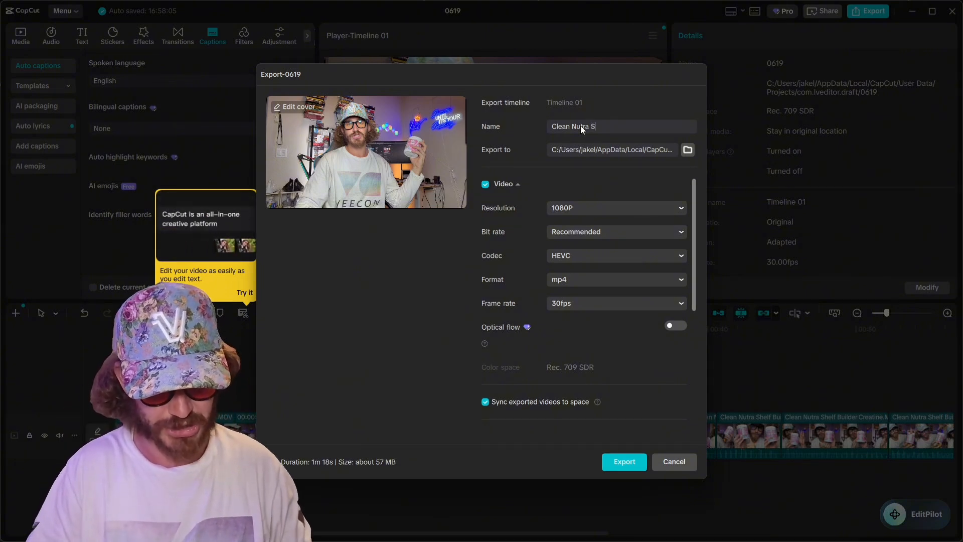
pyautogui.press('BackSpace')
pyautogui.press('BackSpace')
pyautogui.press('BackSpace')
pyautogui.press('BackSpace')
pyautogui.write('elf Builder Creatine')
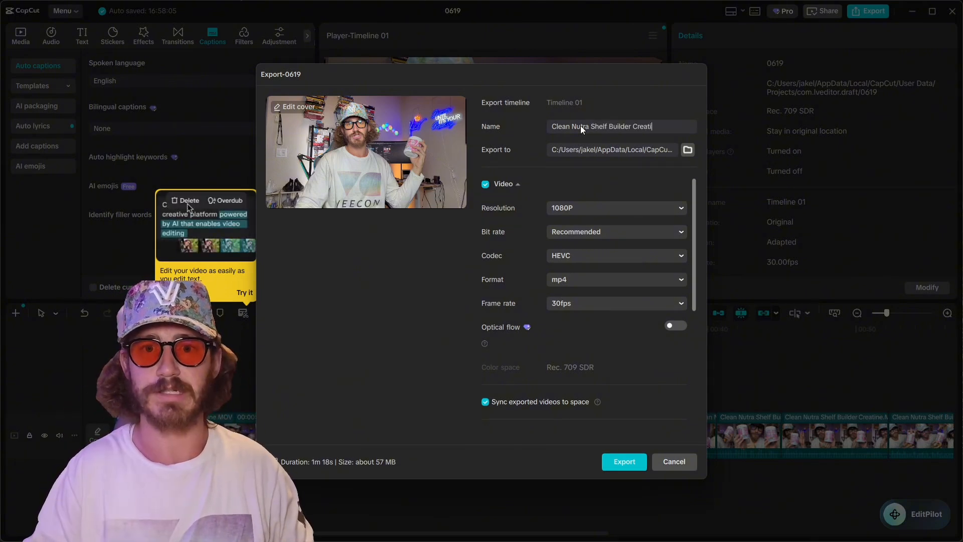
# Step: Set the export location to the Batch Upload folder on the Desktop and export the video
pyautogui.click(687, 150)
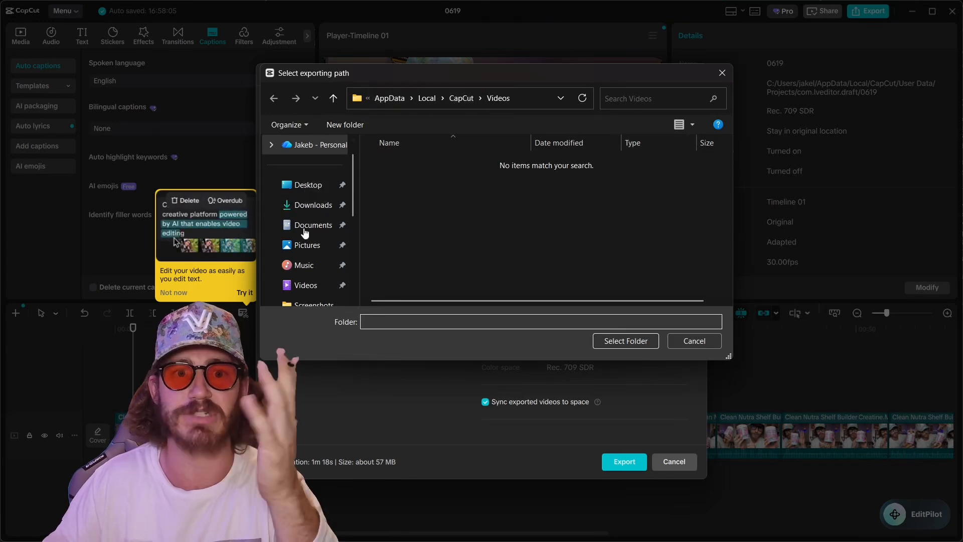
pyautogui.click(298, 187)
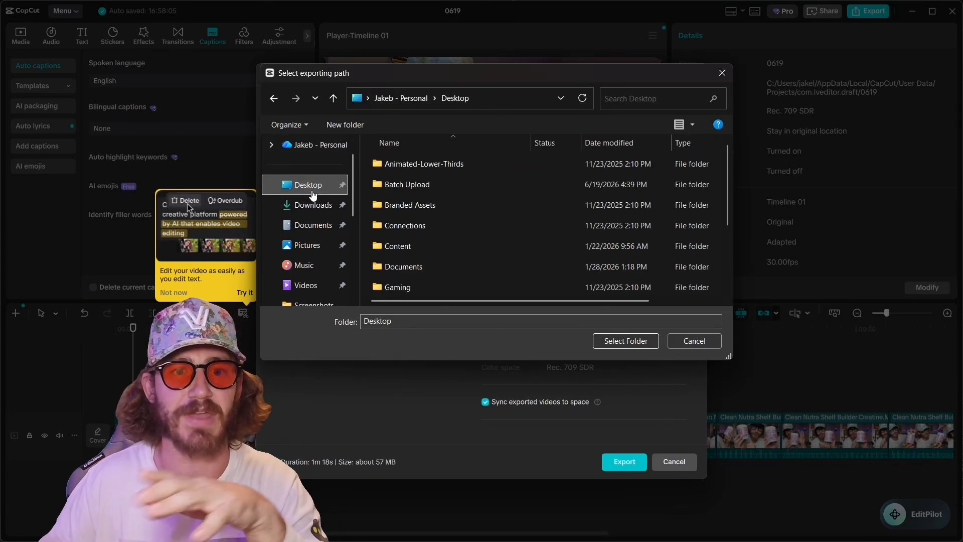
pyautogui.doubleClick(432, 184)
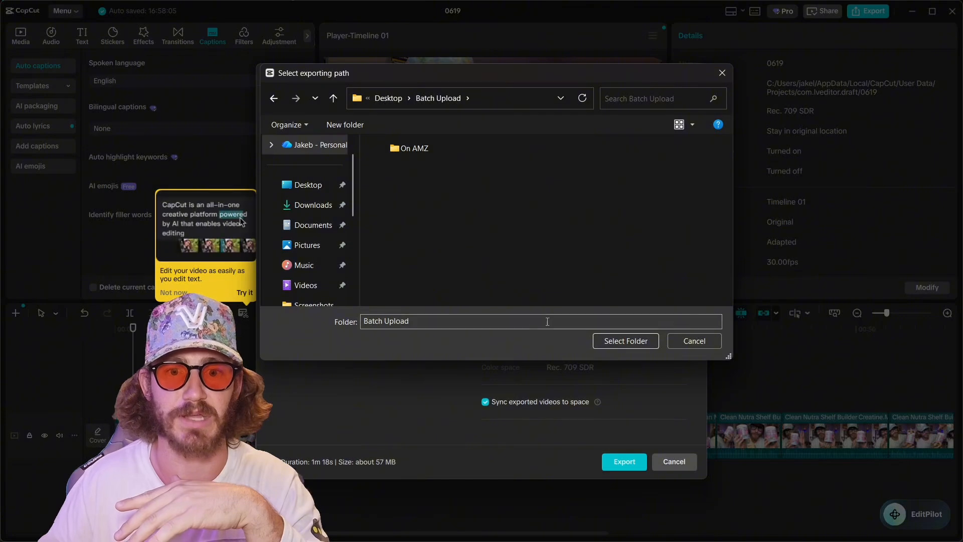
pyautogui.click(625, 341)
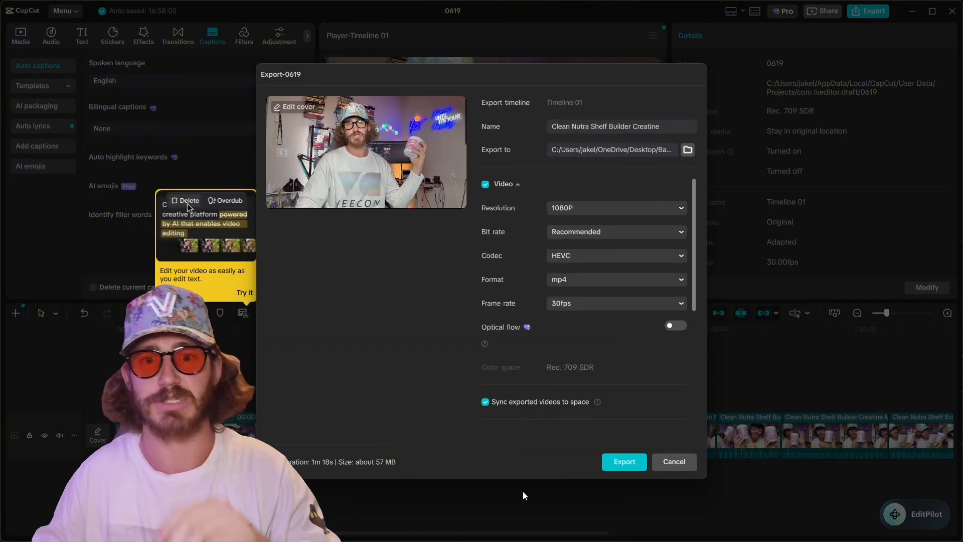
pyautogui.click(624, 462)
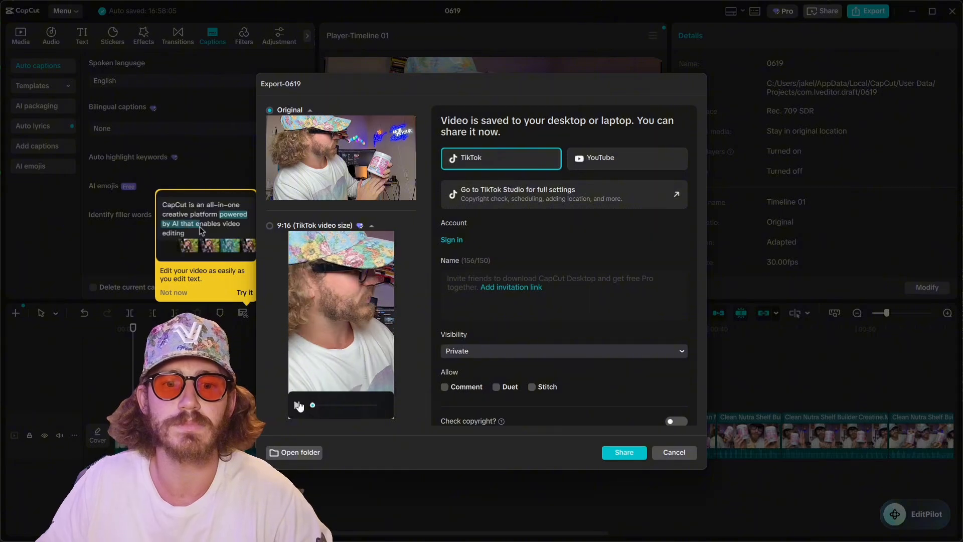
# Step: Open the folder of the exported video and try to delete the raw Clean Nutra Shelf Builder Creatine MOV file
pyautogui.click(295, 452)
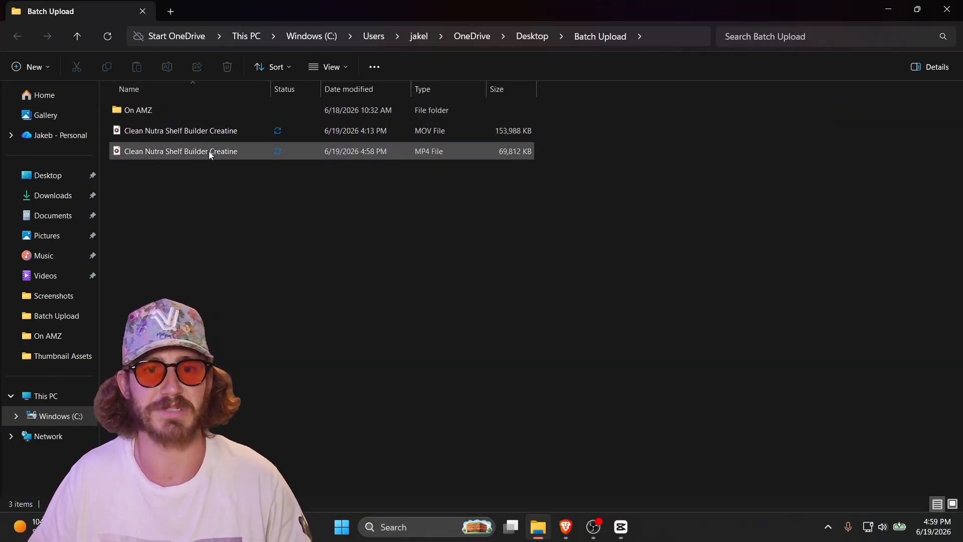
pyautogui.click(212, 128)
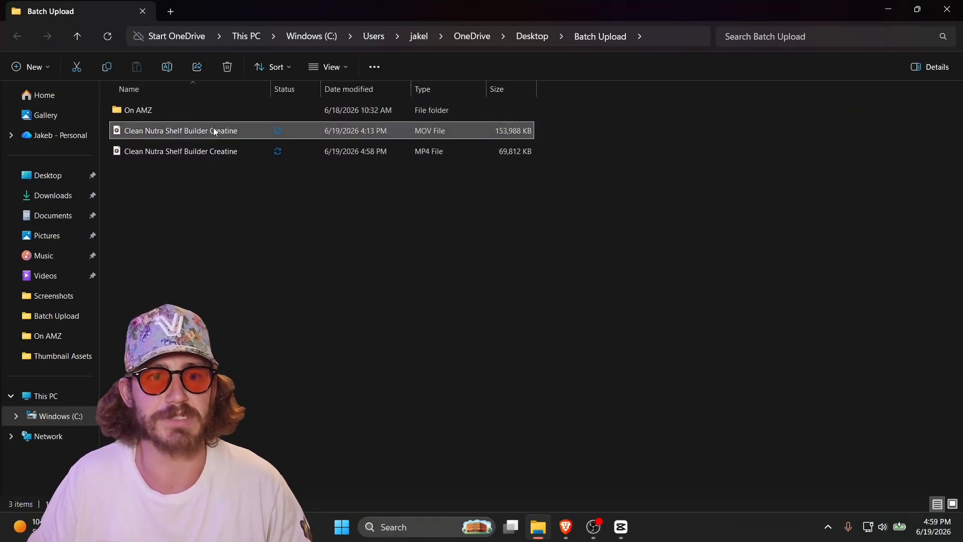
pyautogui.click(228, 69)
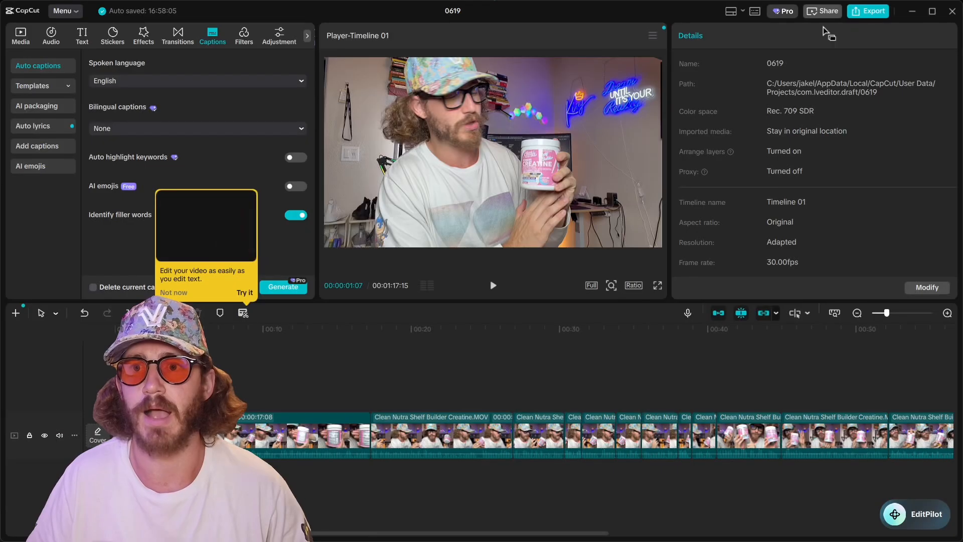
# Step: Close the editing project and quit CapCut
pyautogui.click(952, 11)
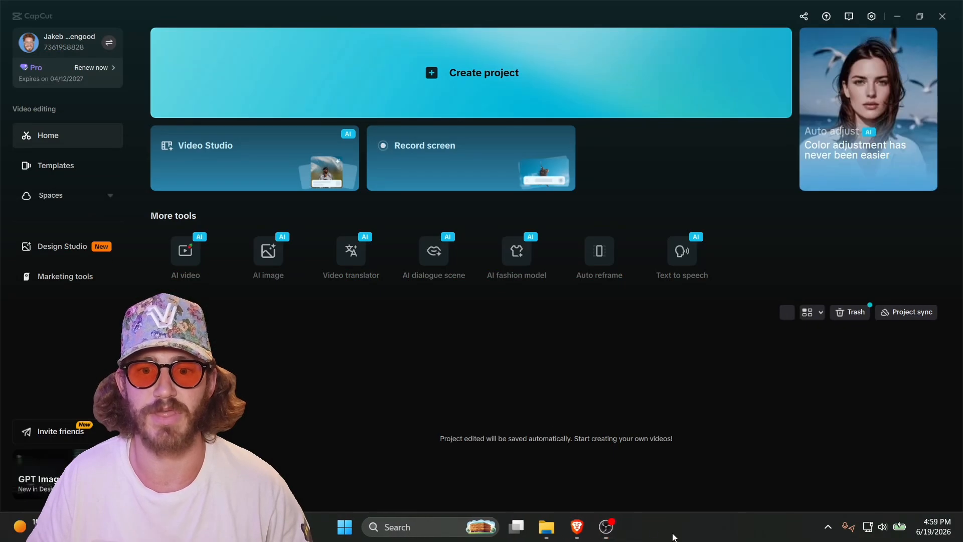
pyautogui.click(944, 18)
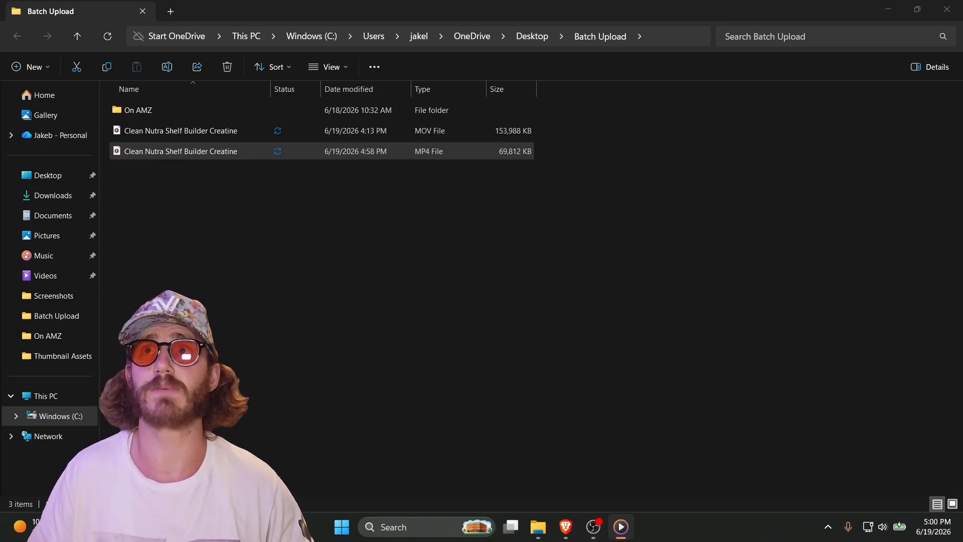
# Step: Play the exported Clean Nutra Shelf Builder Creatine MP4, skip ahead to check the edit, and close the player
pyautogui.doubleClick(393, 151)
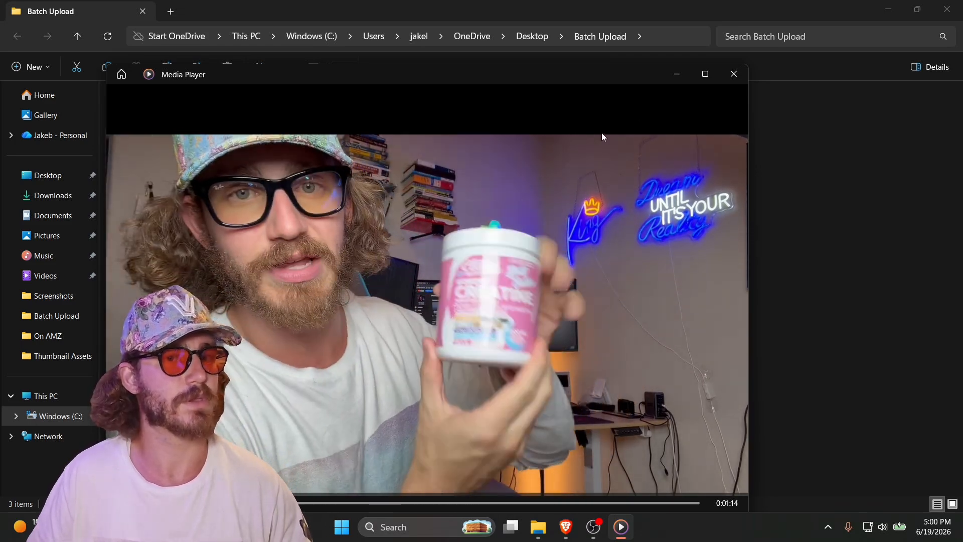
pyautogui.click(336, 503)
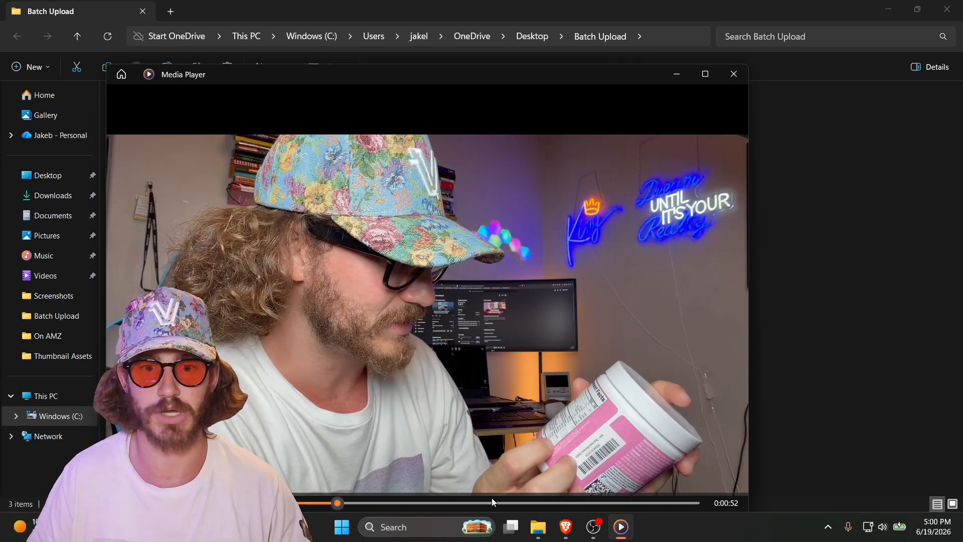
pyautogui.click(734, 74)
# Step: Delete the raw Clean Nutra Shelf Builder Creatine MOV file from the Batch Upload folder
pyautogui.press('Up')
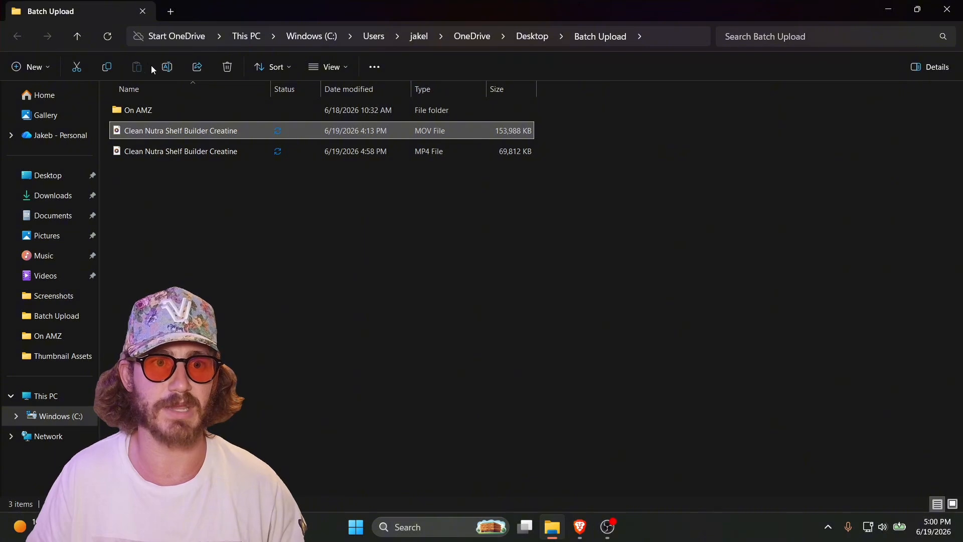
pyautogui.click(224, 68)
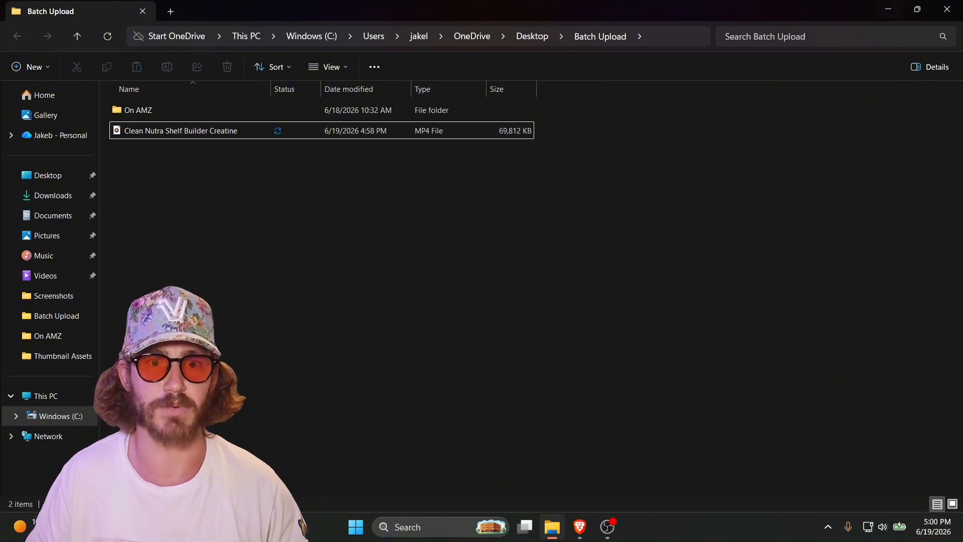
# Step: Switch to Google Drive and upload the Clean Nutra Shelf Builder Creatine MP4 to the EDITED folder in LGR AIP VIDS
pyautogui.hotkey('alt', 'Tab')
pyautogui.click(314, 131)
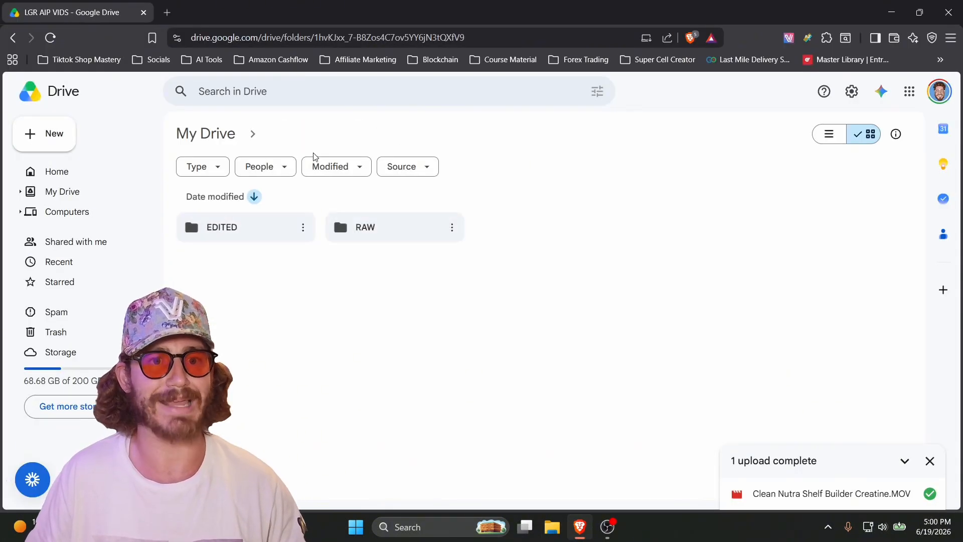
pyautogui.doubleClick(243, 227)
pyautogui.rightClick(297, 269)
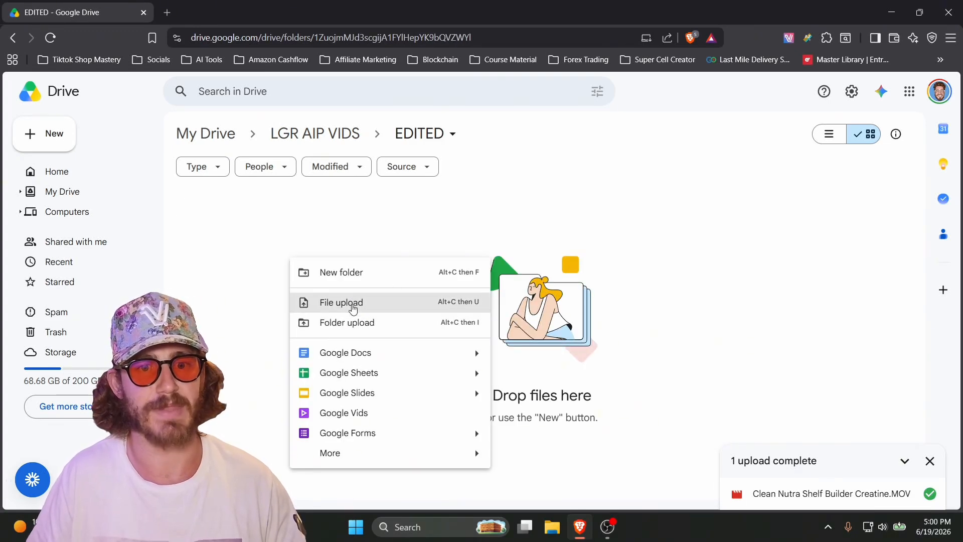
pyautogui.click(368, 265)
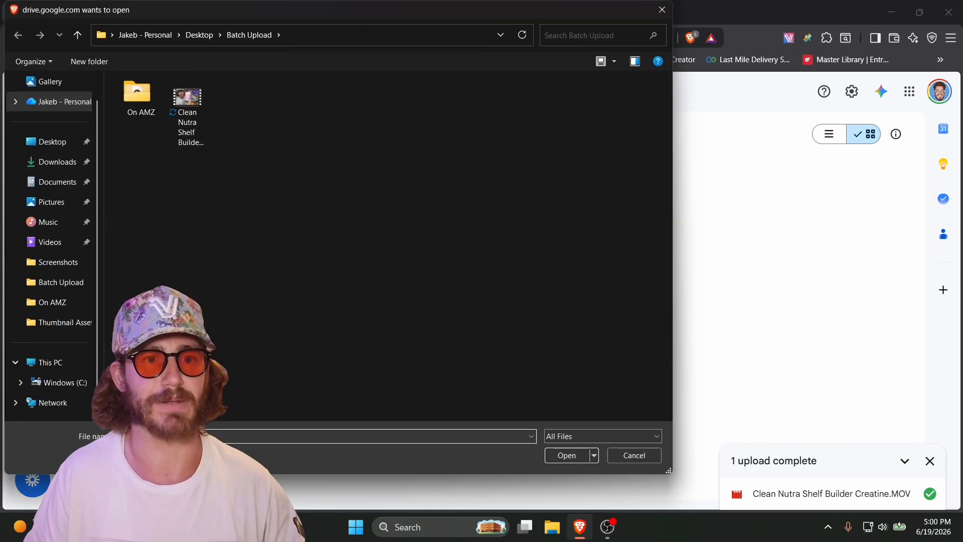
pyautogui.doubleClick(189, 103)
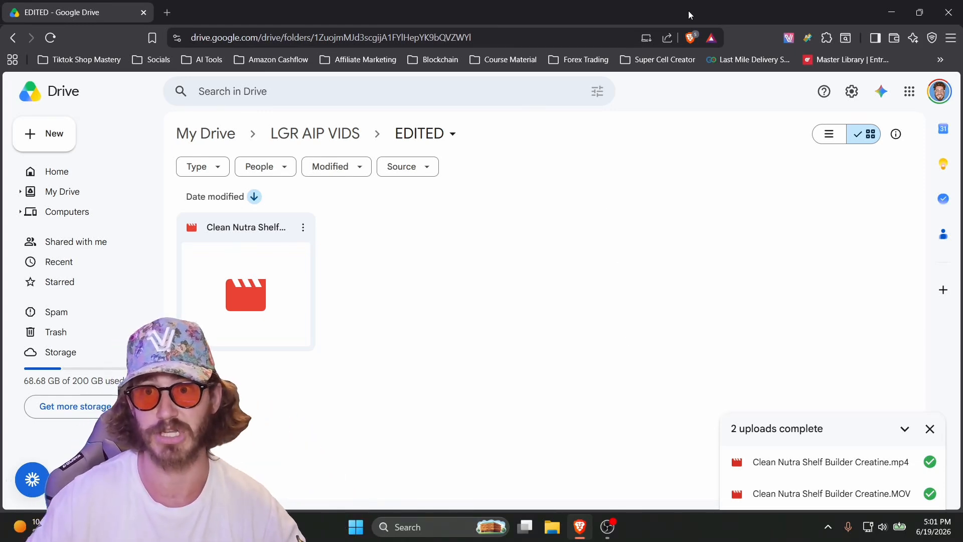
# Step: Switch to File Explorer and review the Batch Upload folder and the videos in its On AMZ subfolder
pyautogui.press('super+e')
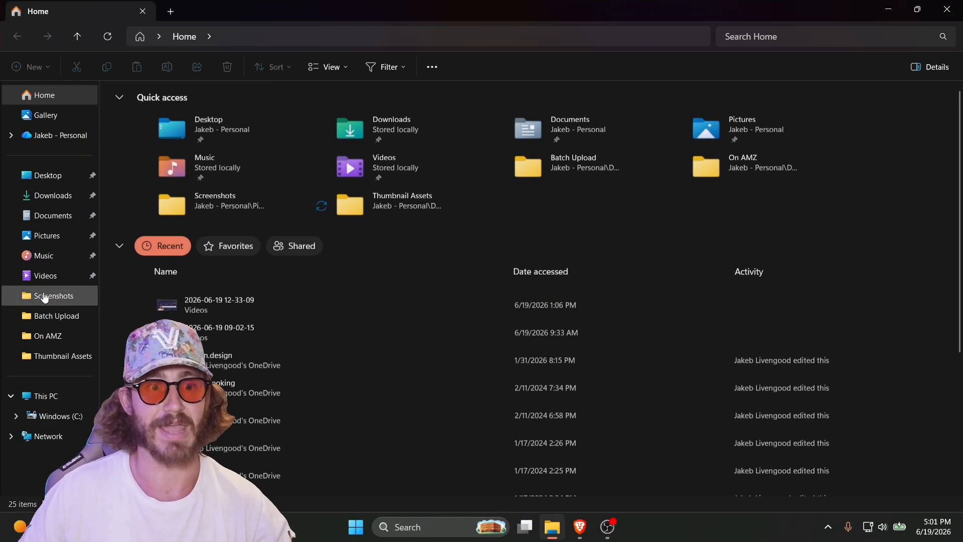
pyautogui.click(54, 321)
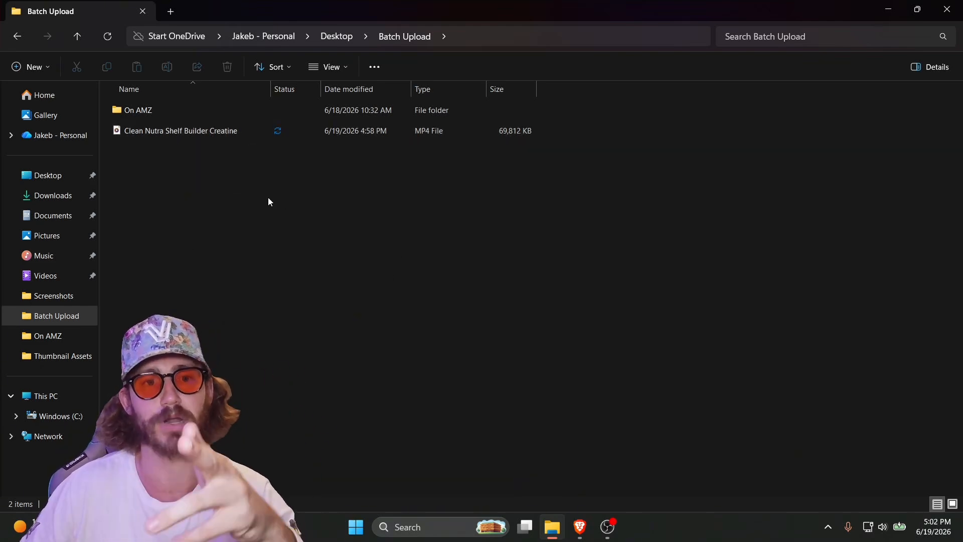
pyautogui.moveTo(203, 135); pyautogui.dragTo(296, 260)
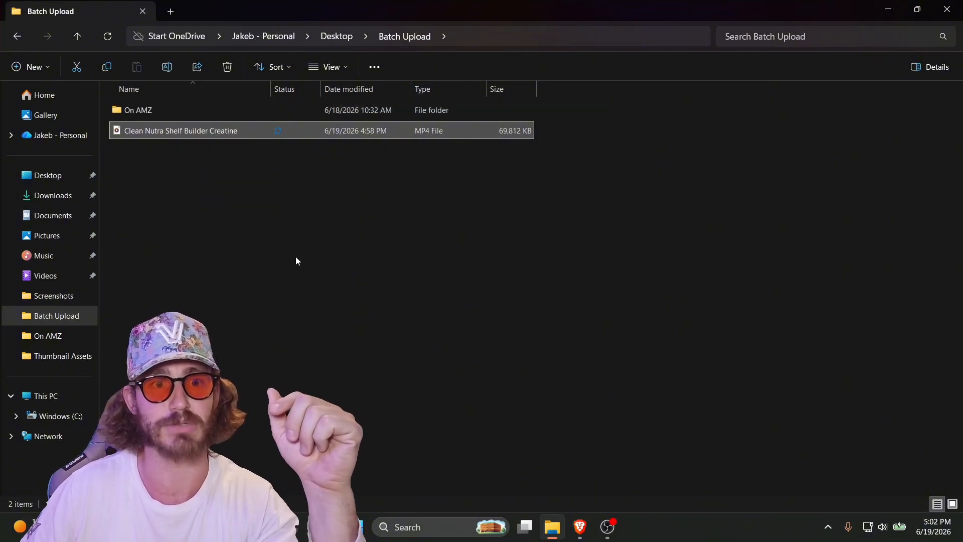
pyautogui.click(296, 261)
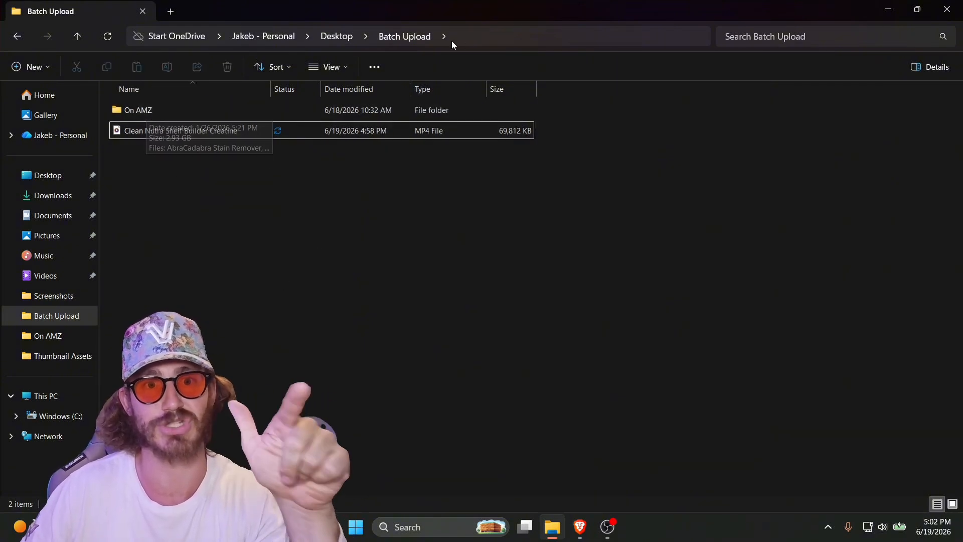
pyautogui.doubleClick(164, 110)
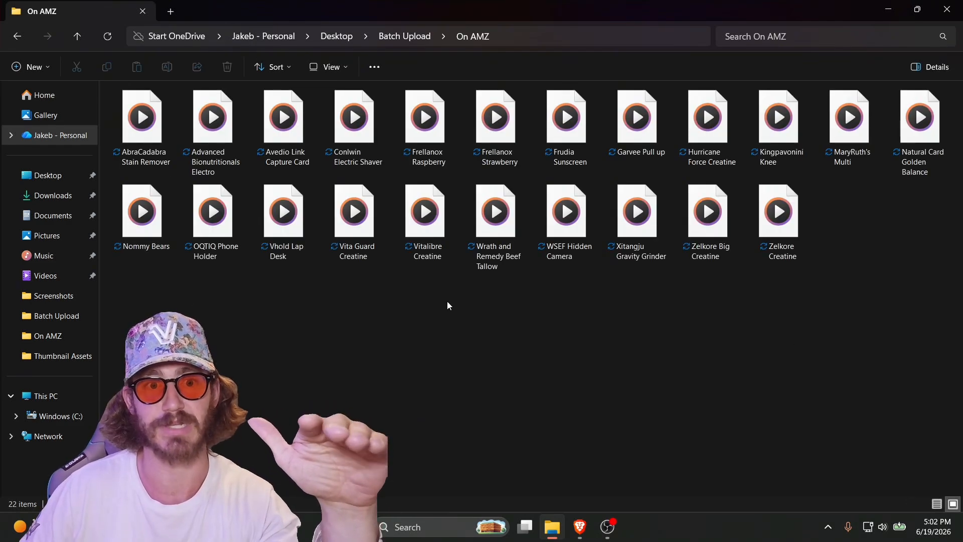
pyautogui.click(408, 36)
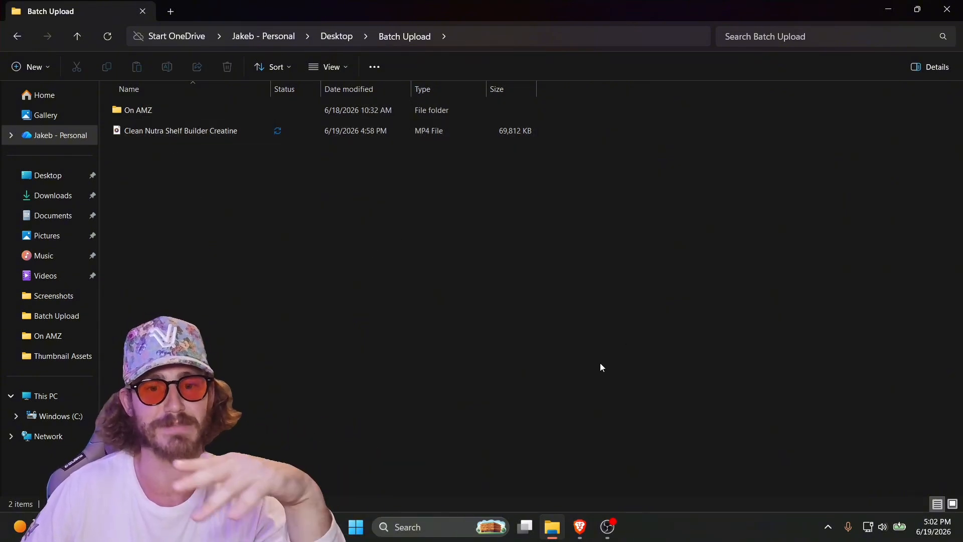
# Step: Switch back to Google Drive and return to the LGR AIP VIDS folder
pyautogui.click(580, 527)
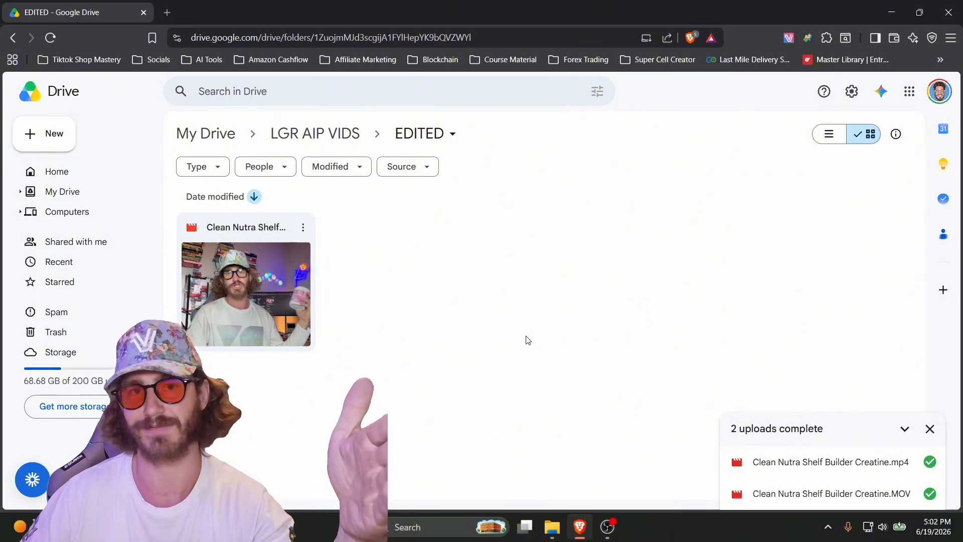
pyautogui.hotkey('alt', 'Left')
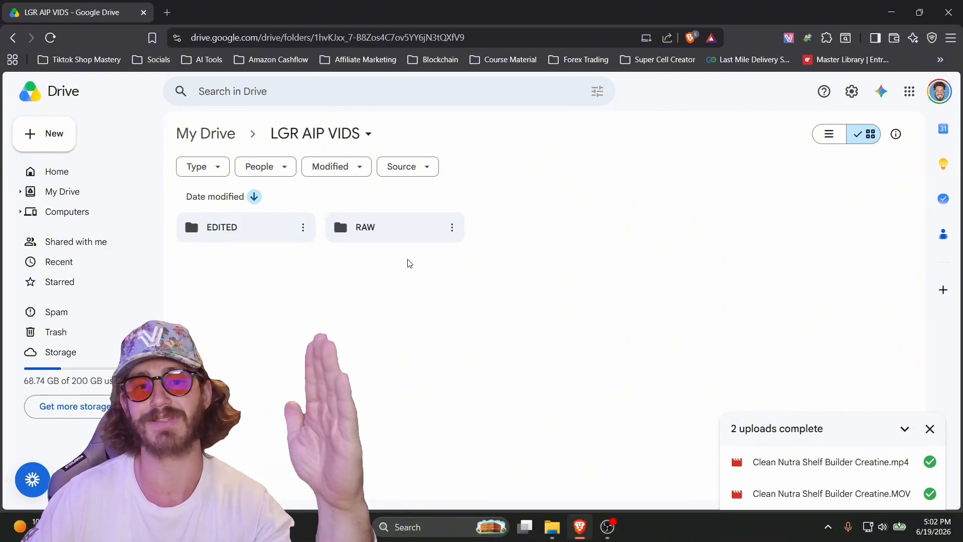